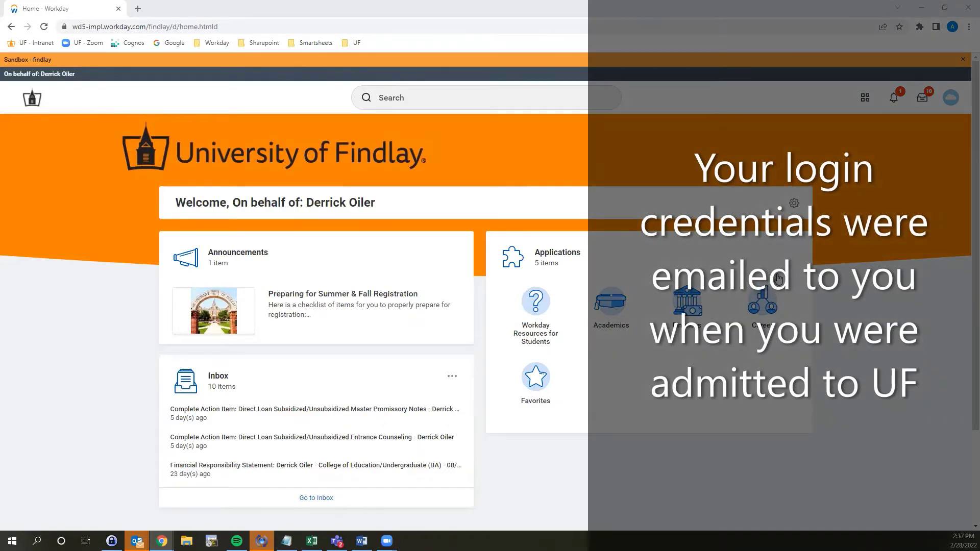
Open the University of Findlay website, findlay.edu, in a new browser tab.
{"action": "left_click", "coordinate": [138, 10]}
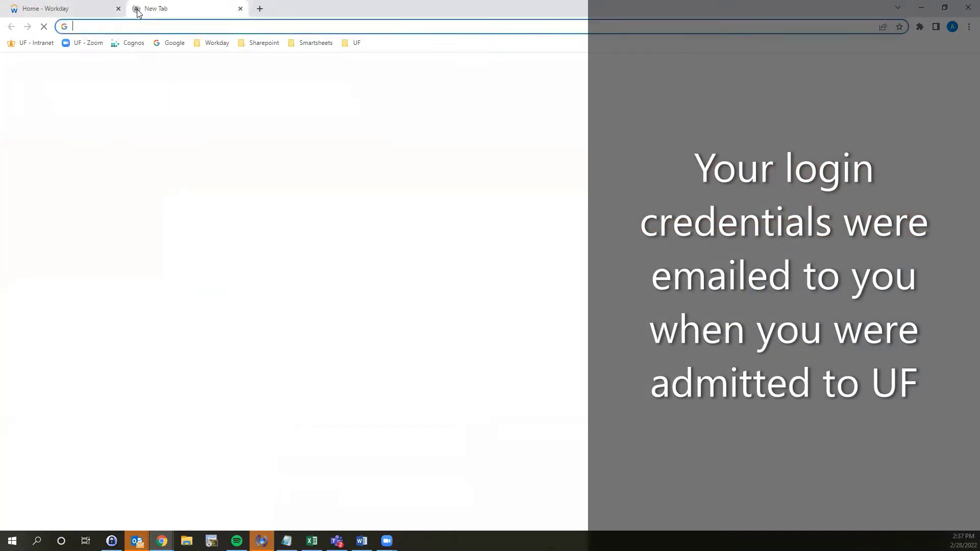
{"action": "type", "text": "findlay"}
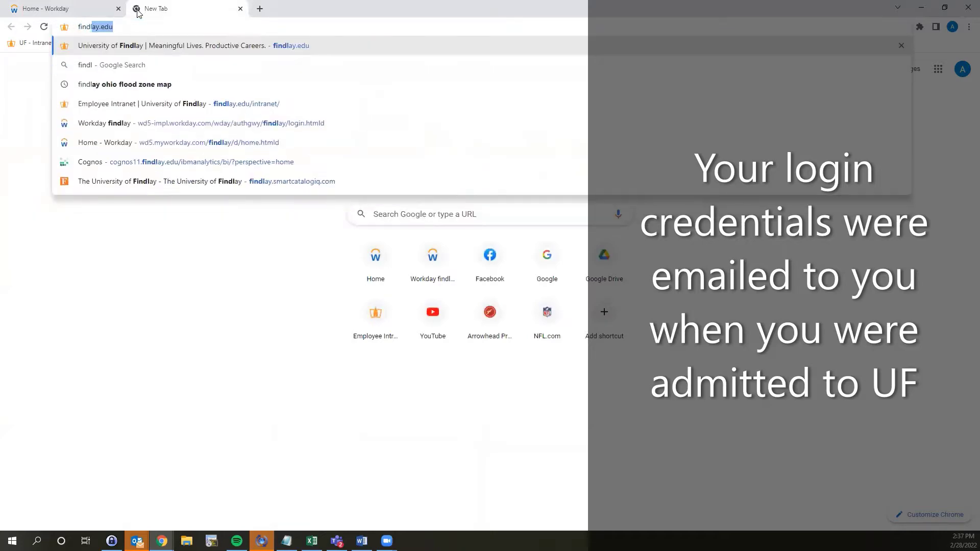
{"action": "type", "text": ".edu"}
{"action": "key", "text": "Return"}
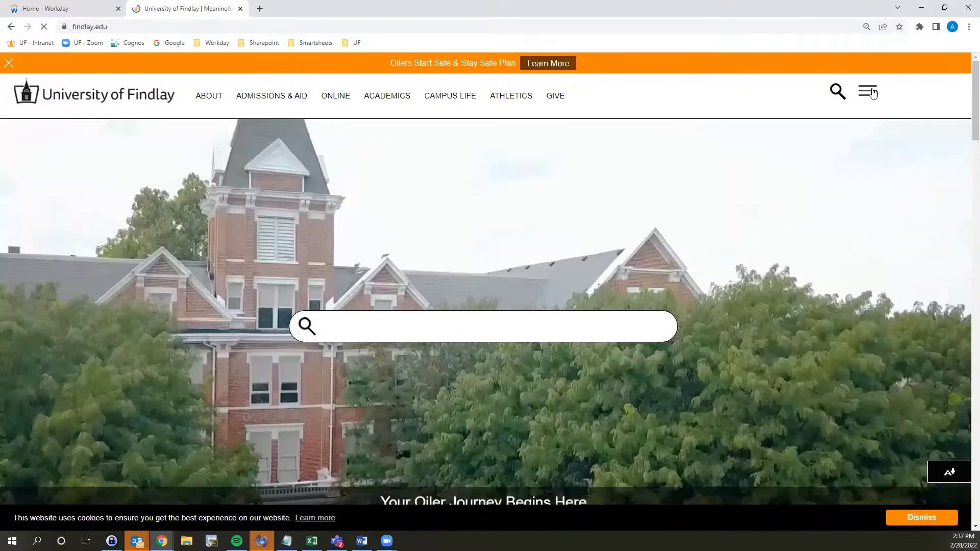
Go to the For Students page of the university website and open Workday from there.
{"action": "left_click", "coordinate": [873, 93]}
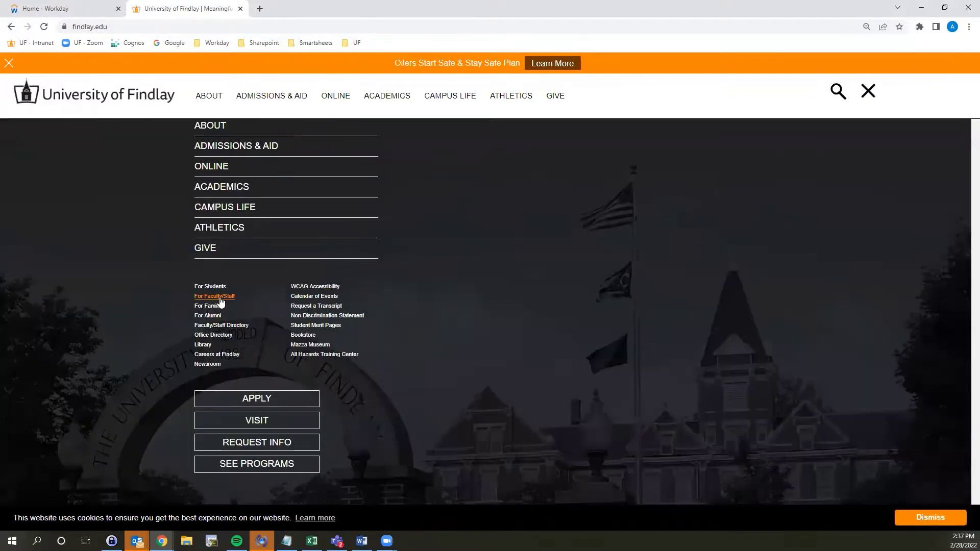
{"action": "left_click", "coordinate": [221, 289]}
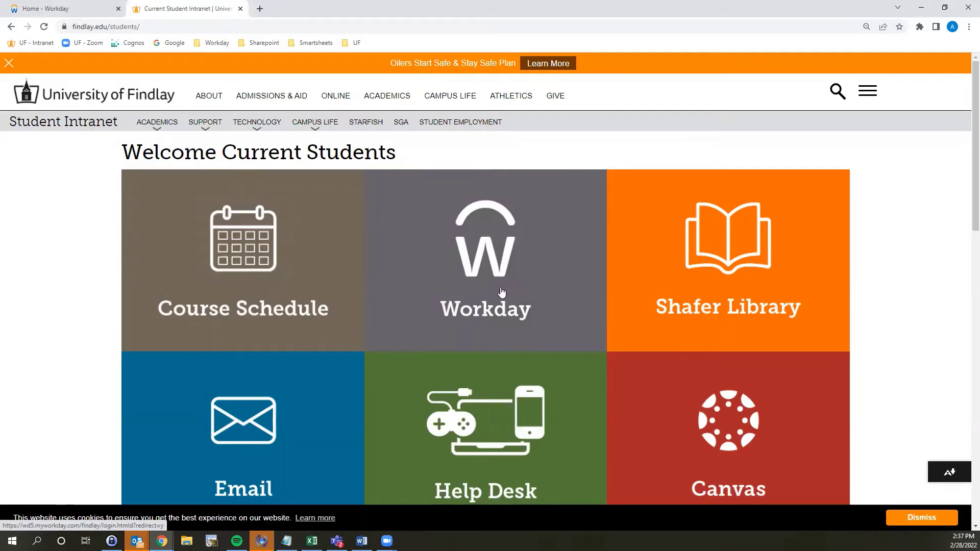
{"action": "left_click", "coordinate": [501, 291]}
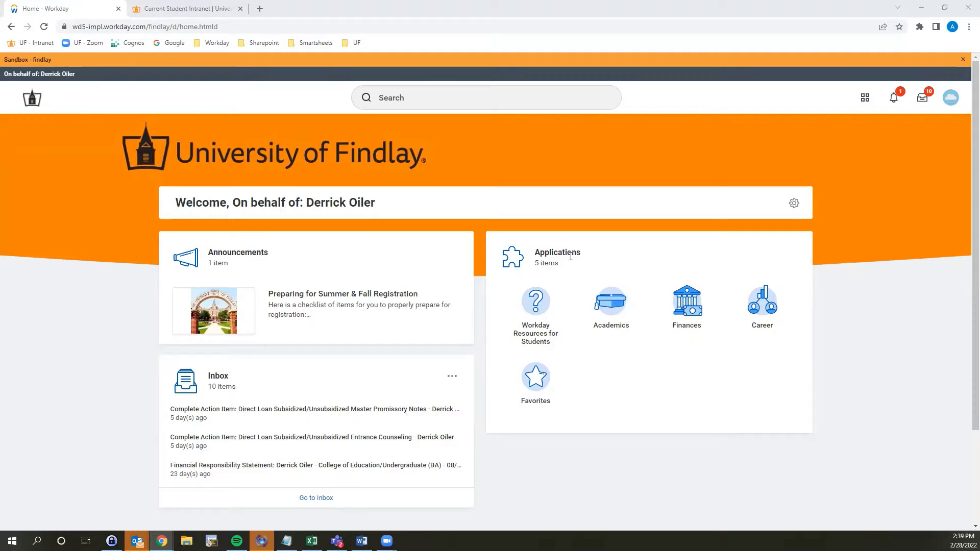
Examine the registration holds listed under My Holds in the Academics application, and return to the Workday home page.
{"action": "left_click", "coordinate": [617, 310]}
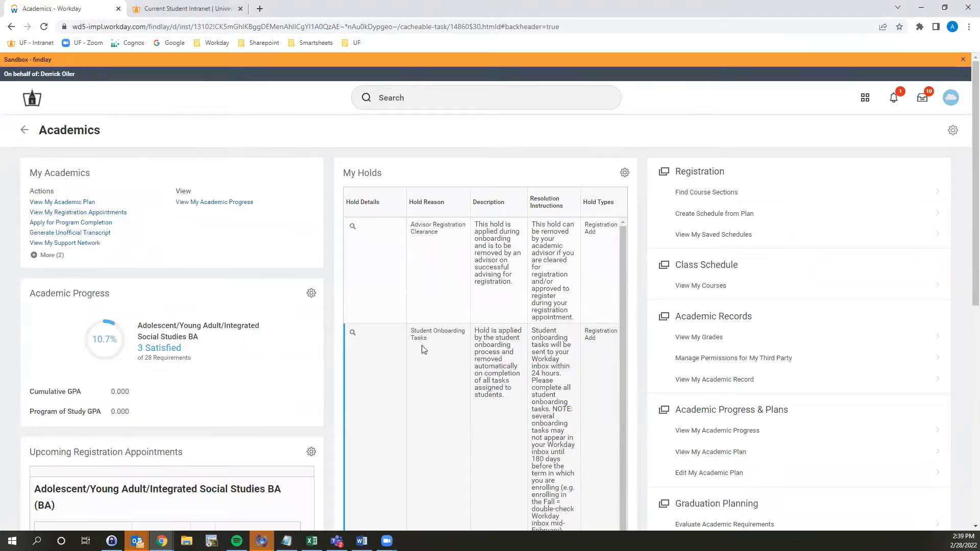
{"action": "mouse_move", "coordinate": [431, 343]}
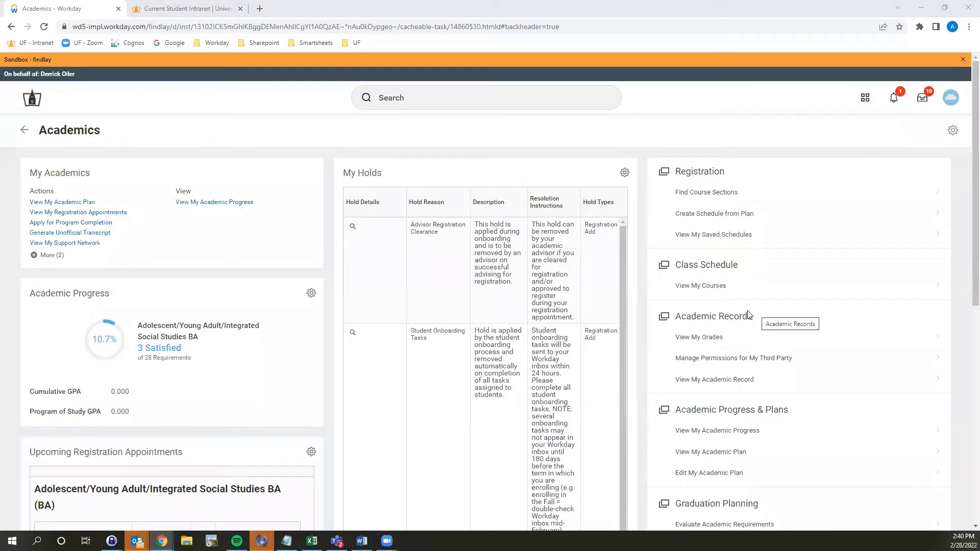
{"action": "left_click", "coordinate": [32, 100]}
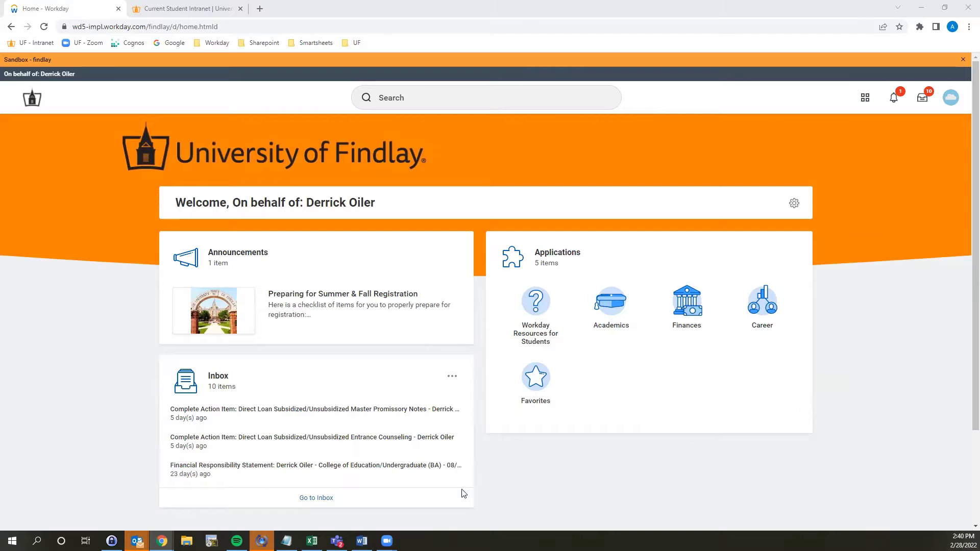
Open the Workday inbox and submit the Review Acceptable Use Policy to-do.
{"action": "left_click", "coordinate": [923, 98]}
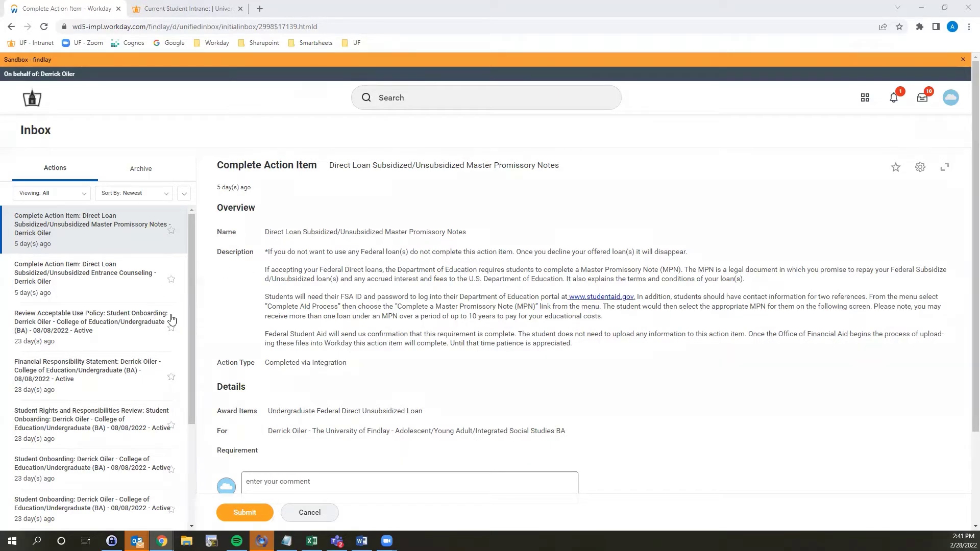
{"action": "left_click", "coordinate": [100, 332]}
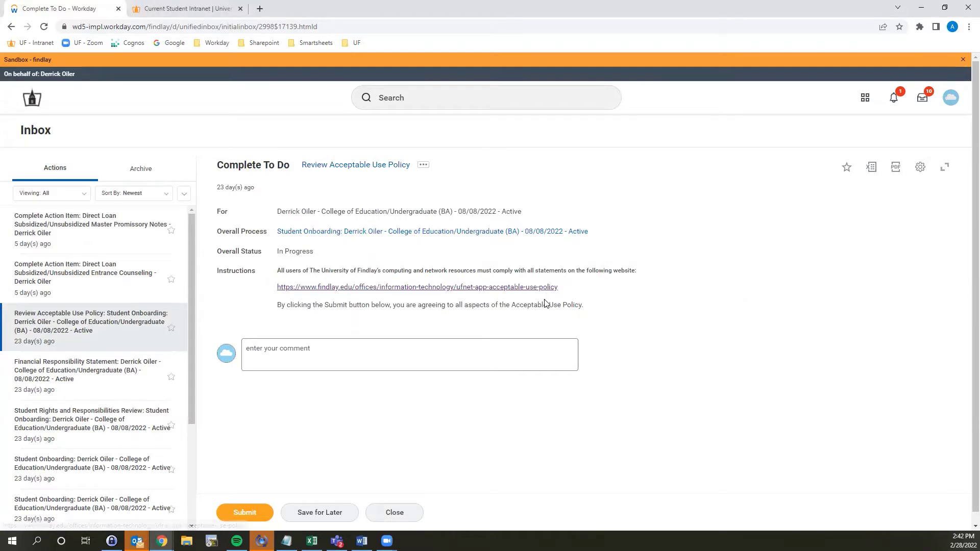
{"action": "left_click", "coordinate": [242, 518]}
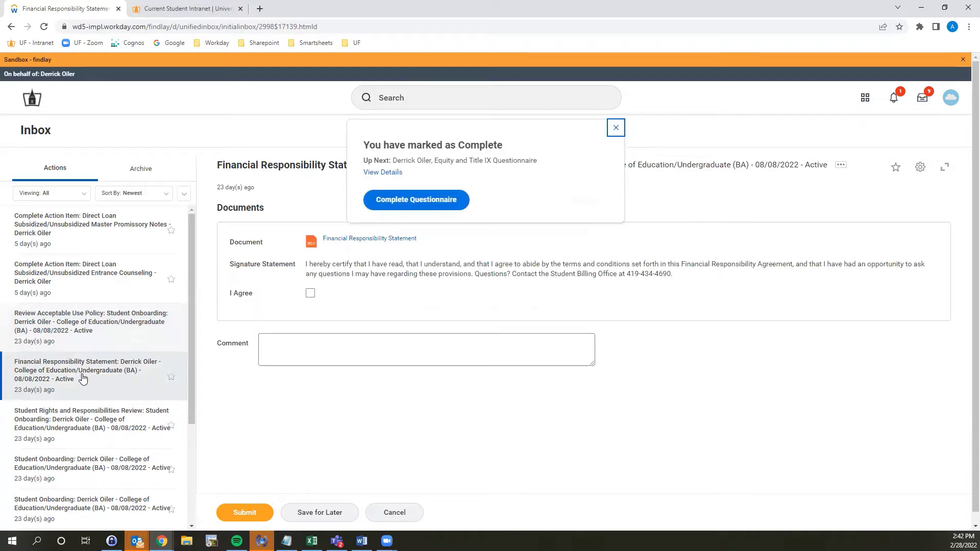
Agree to and submit the Financial Responsibility Statement, and submit the Student Rights and Responsibilities Review to-do.
{"action": "left_click", "coordinate": [83, 378]}
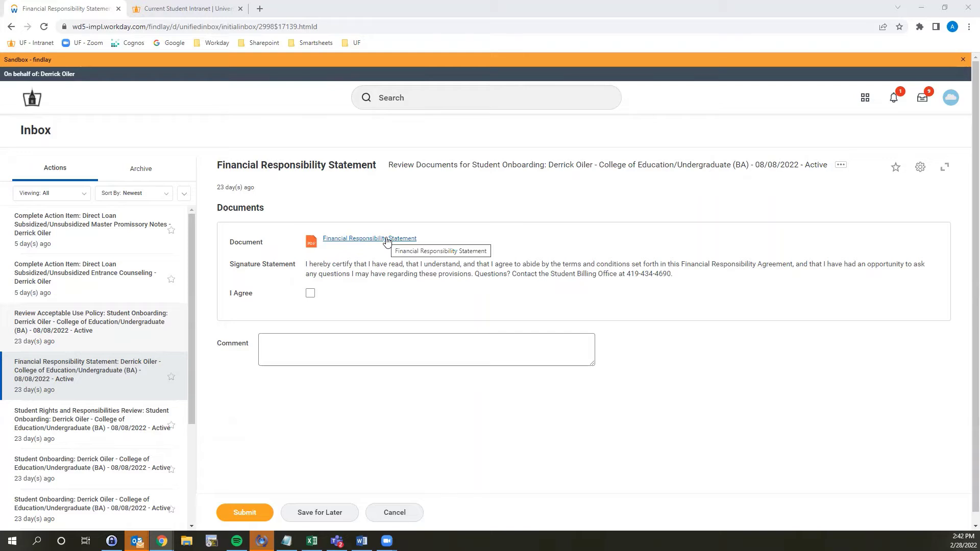
{"action": "left_click", "coordinate": [311, 295]}
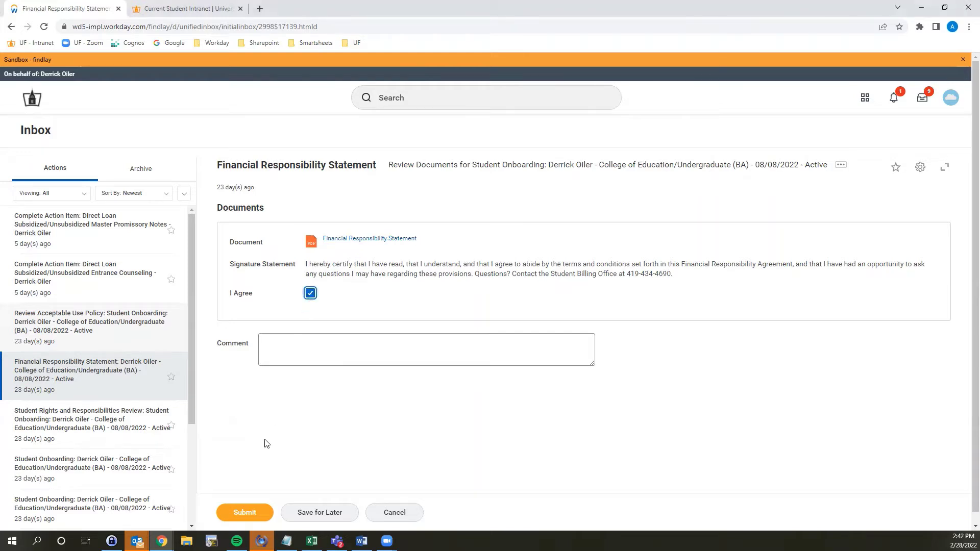
{"action": "left_click", "coordinate": [246, 513]}
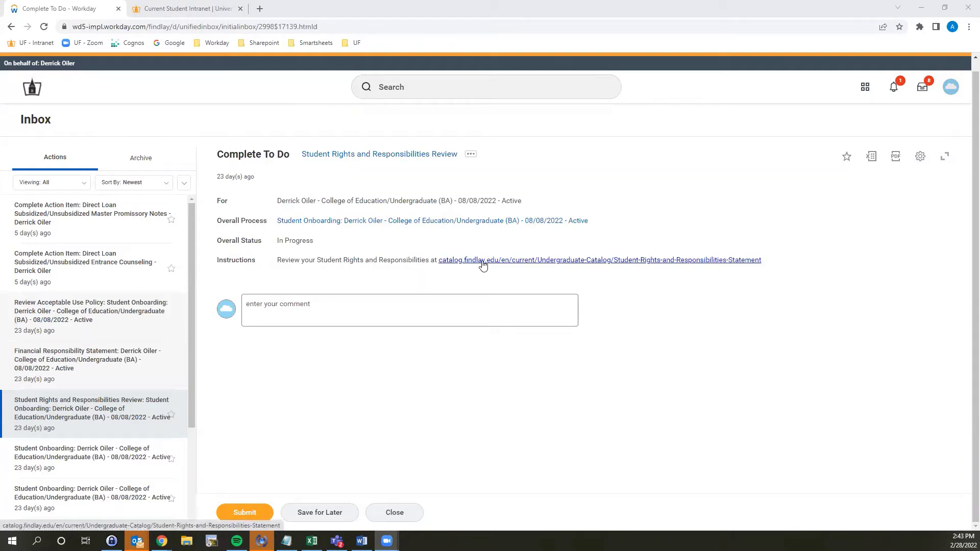
{"action": "left_click", "coordinate": [242, 512]}
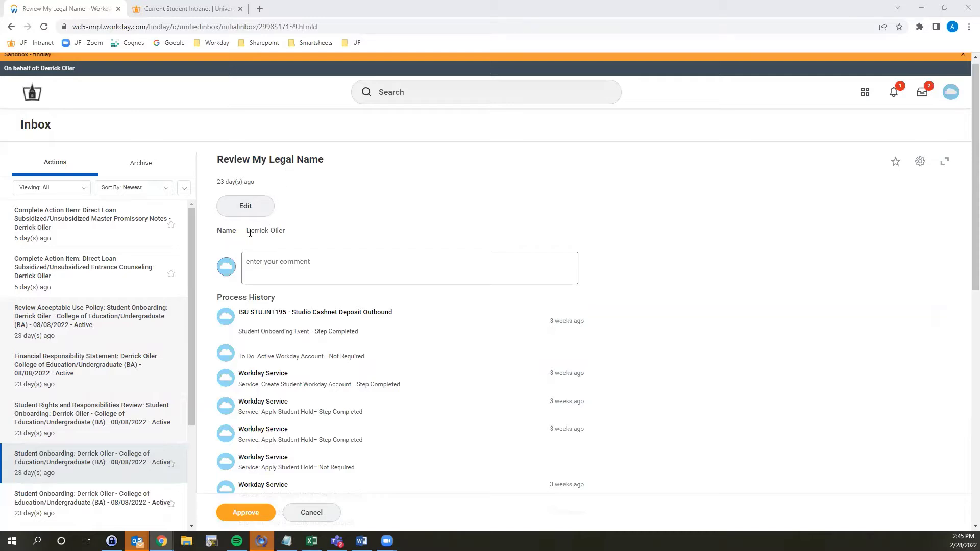
{"action": "left_click", "coordinate": [241, 517]}
Open the legal name for editing and fill in the student's middle name.
{"action": "left_click", "coordinate": [250, 209]}
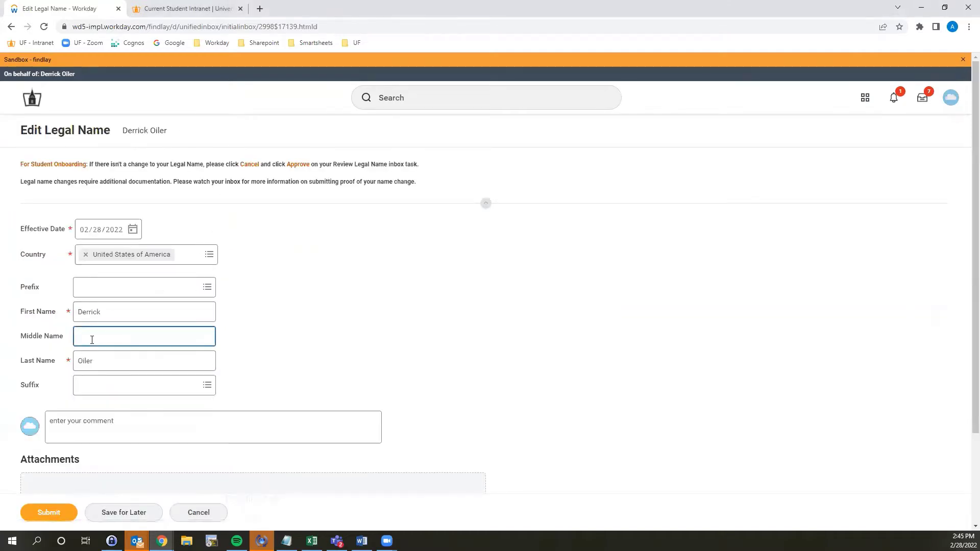
{"action": "type", "text": "The"}
Attach Administrative Change.docx with the category Legal Name Change, submit the name change and approve the Review My Legal Name task.
{"action": "scroll", "coordinate": [289, 280], "scroll_direction": "down", "scroll_amount": 3}
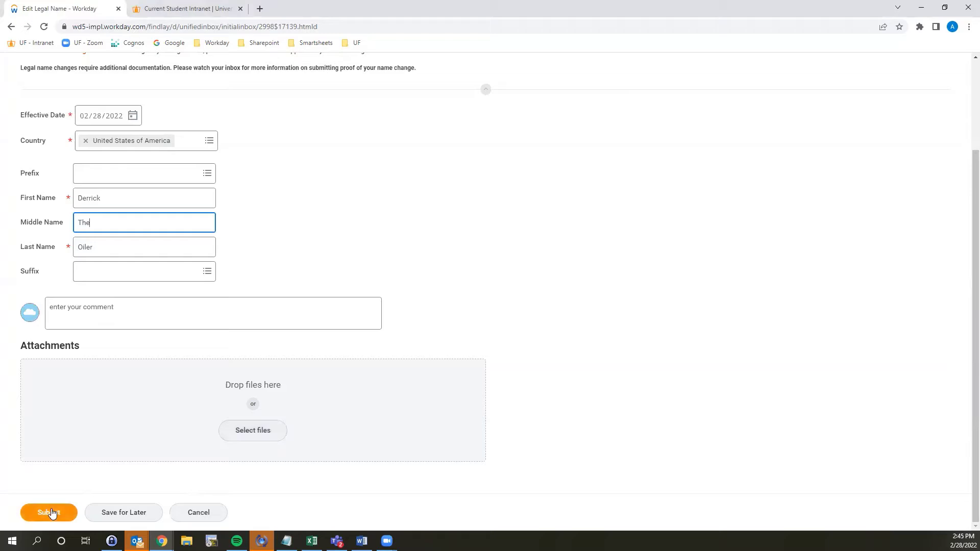
{"action": "left_click", "coordinate": [255, 432]}
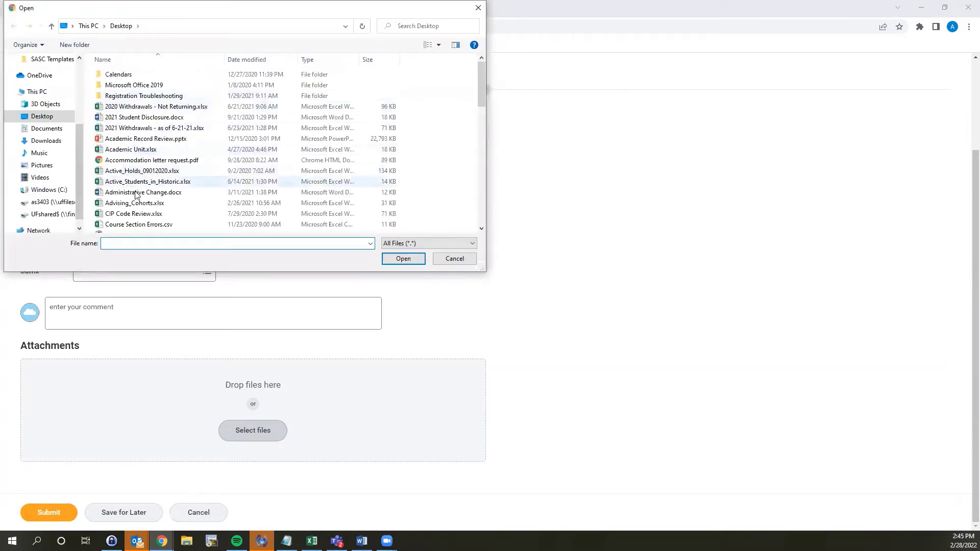
{"action": "double_click", "coordinate": [137, 193]}
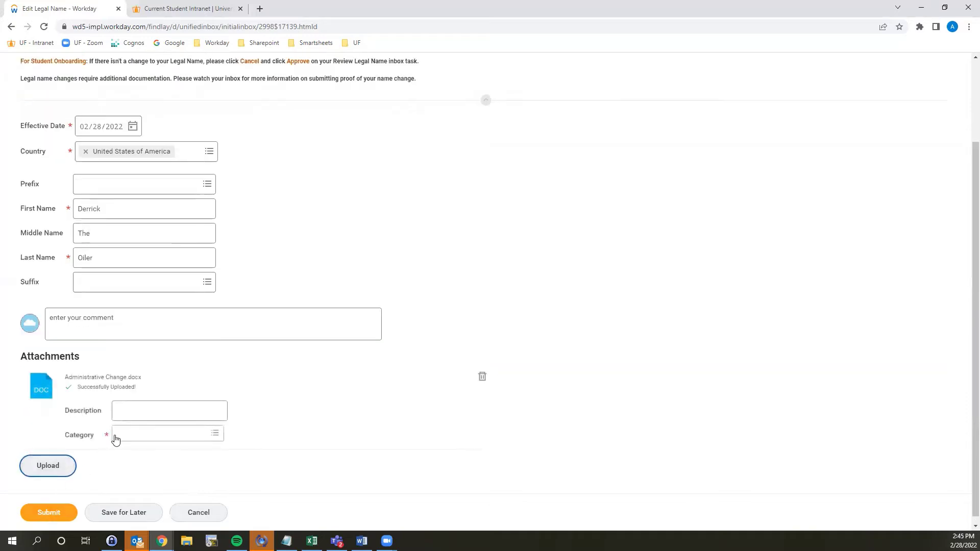
{"action": "left_click", "coordinate": [115, 440]}
{"action": "left_click", "coordinate": [132, 414]}
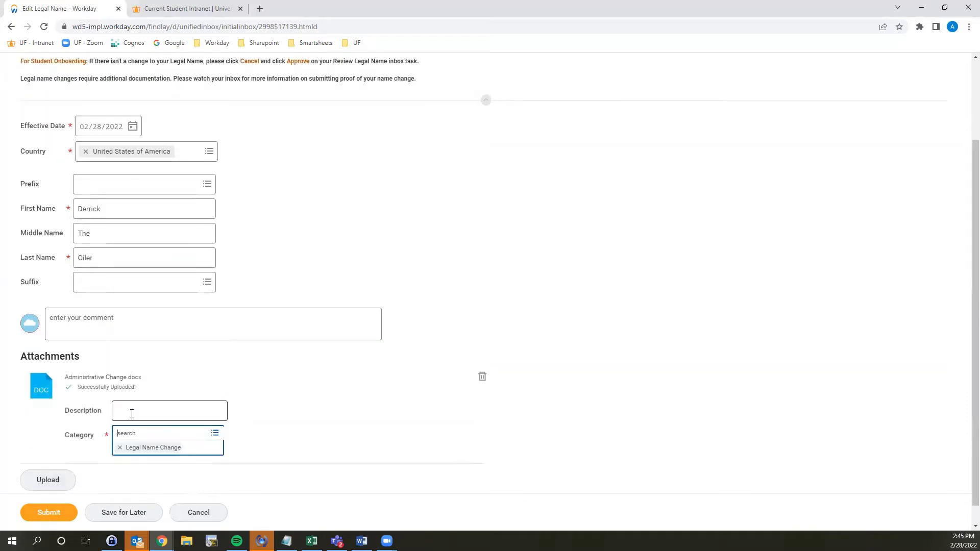
{"action": "left_click", "coordinate": [51, 511]}
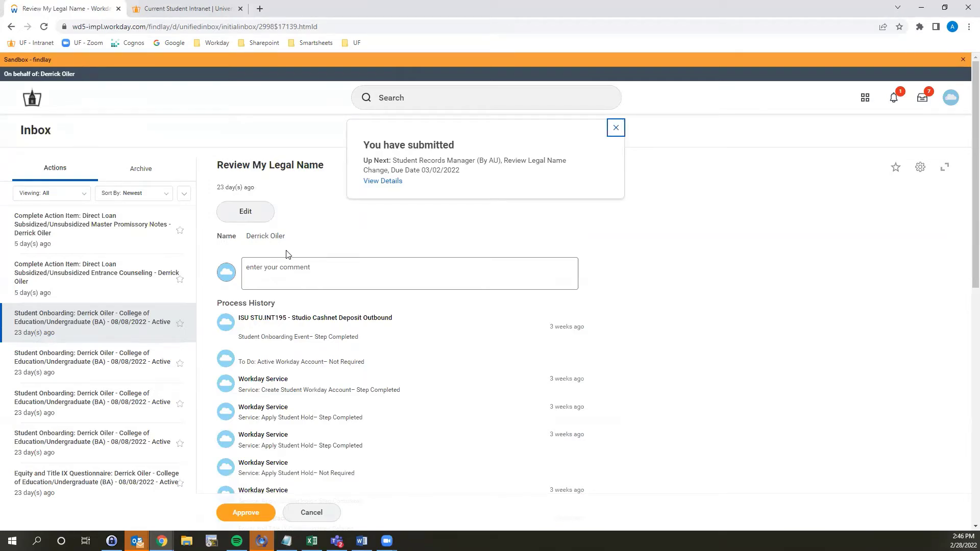
{"action": "left_click", "coordinate": [244, 510]}
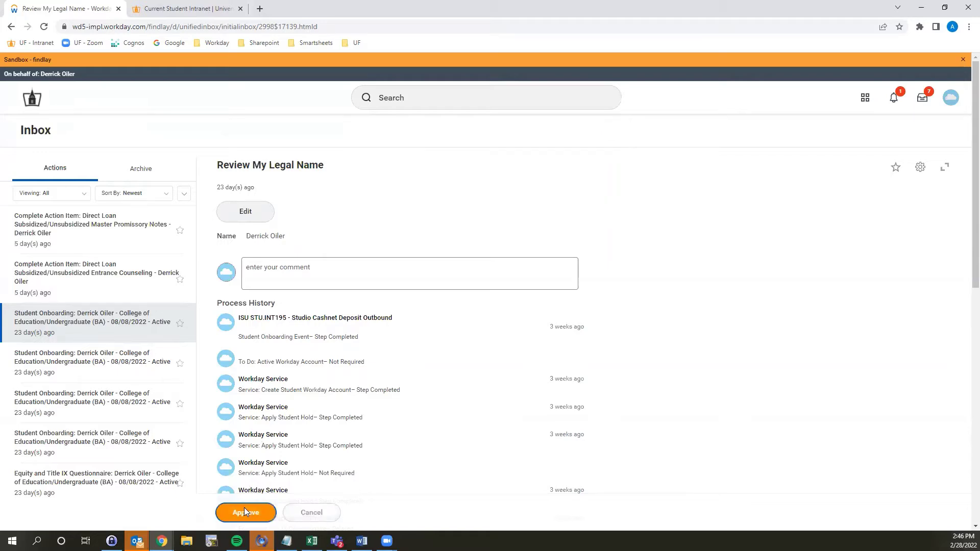
Review the home contact information in its edit form, submit it without changes and approve the Review My Home Contact Information task.
{"action": "left_click", "coordinate": [104, 365]}
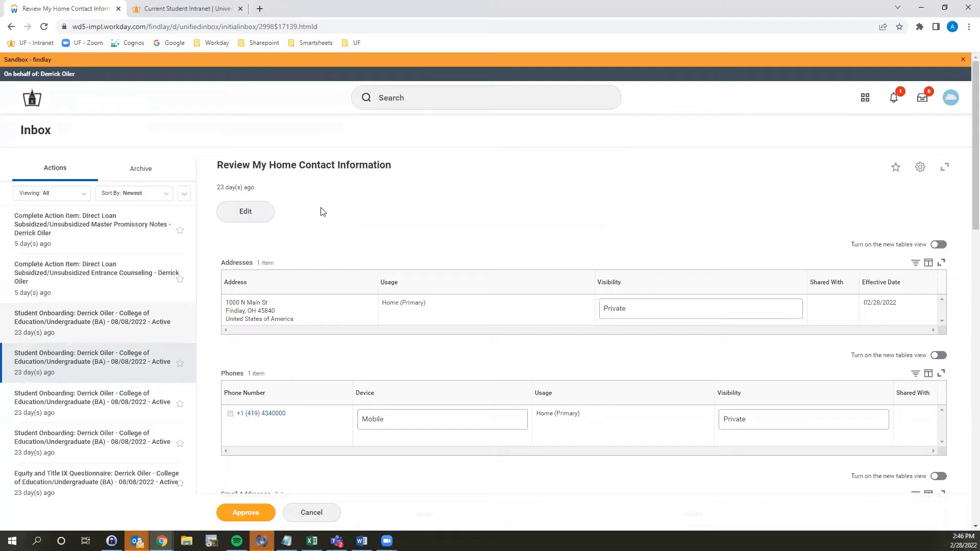
{"action": "scroll", "coordinate": [341, 228], "scroll_direction": "down", "scroll_amount": 1}
{"action": "scroll", "coordinate": [341, 228], "scroll_direction": "down", "scroll_amount": 1}
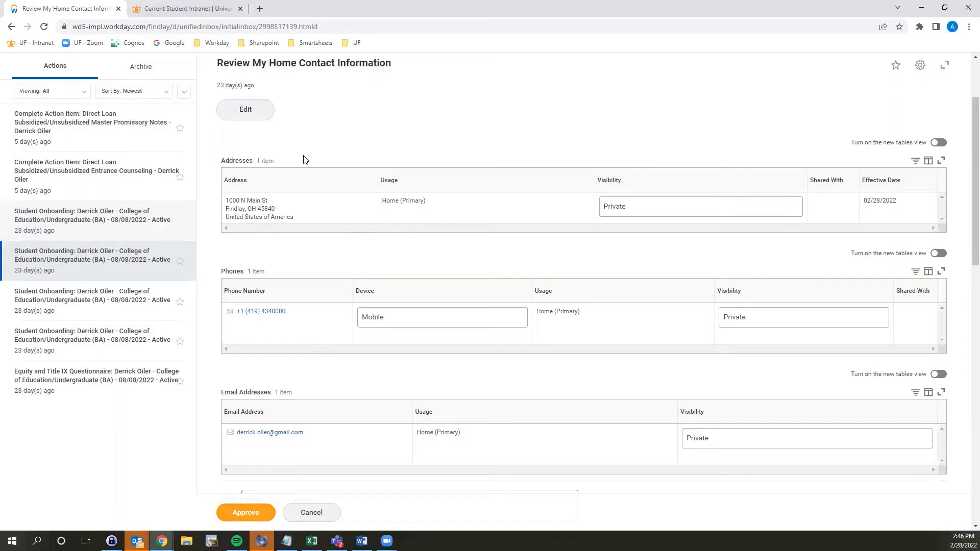
{"action": "left_click", "coordinate": [243, 111]}
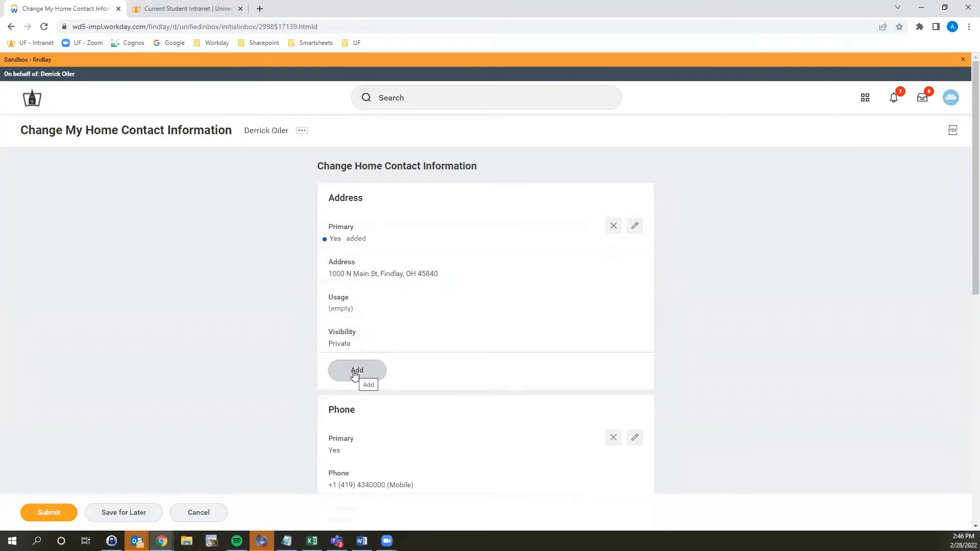
{"action": "scroll", "coordinate": [285, 408], "scroll_direction": "down", "scroll_amount": 2}
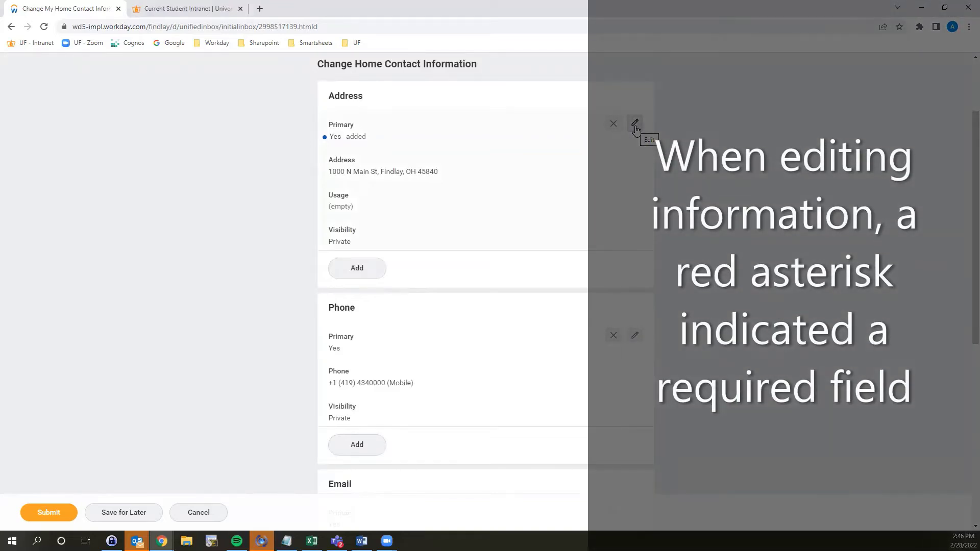
{"action": "left_click", "coordinate": [51, 515]}
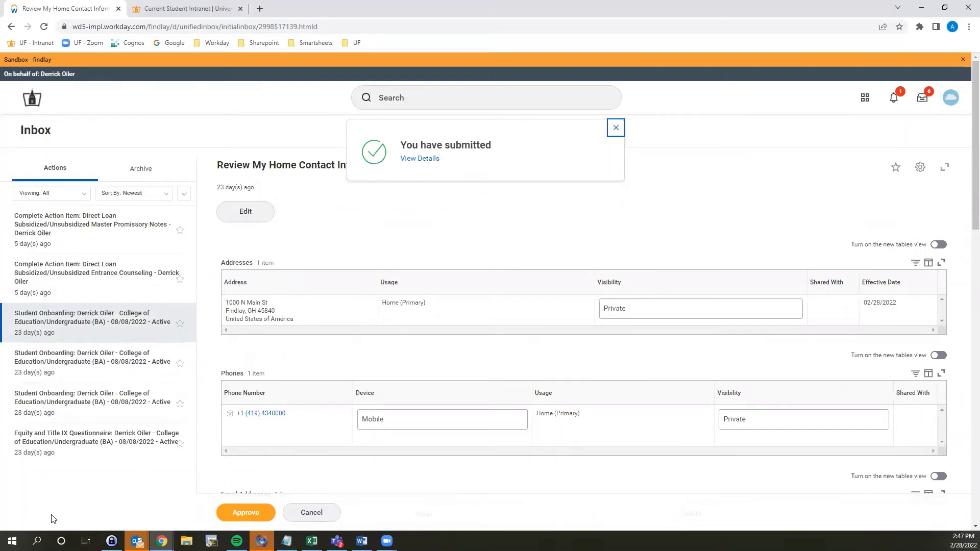
{"action": "left_click", "coordinate": [233, 512]}
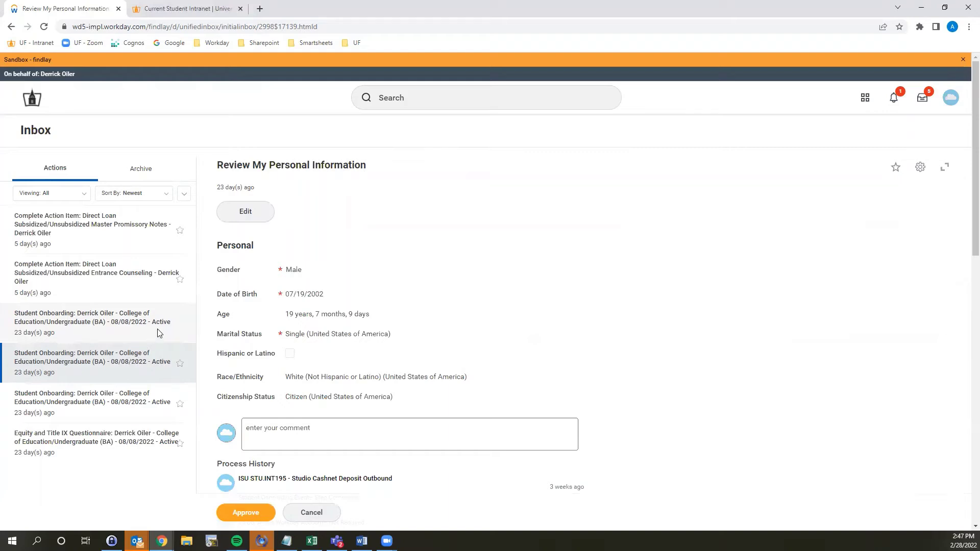
Go through the personal information sections in the edit form, submit it without changes and approve the Review My Personal Information task.
{"action": "left_click", "coordinate": [260, 212]}
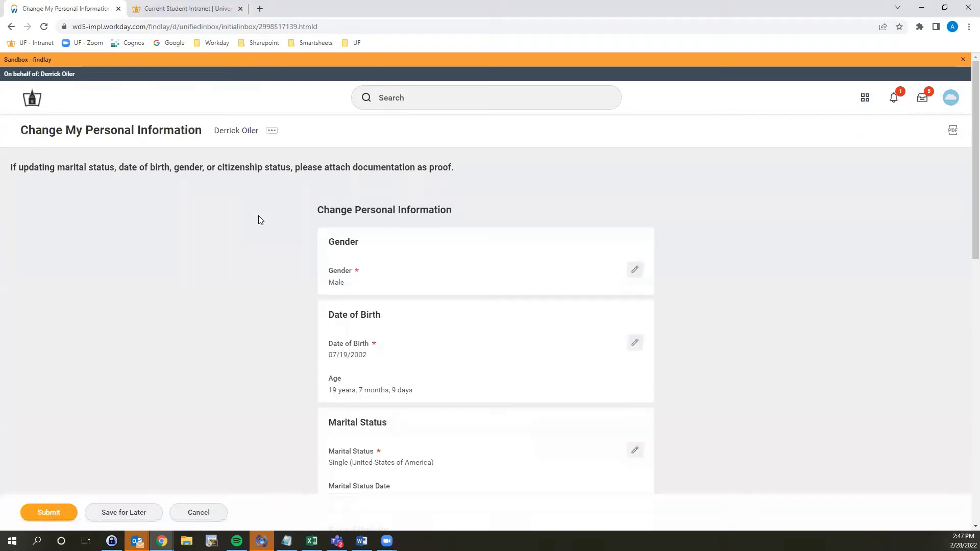
{"action": "scroll", "coordinate": [255, 231], "scroll_direction": "down", "scroll_amount": 1}
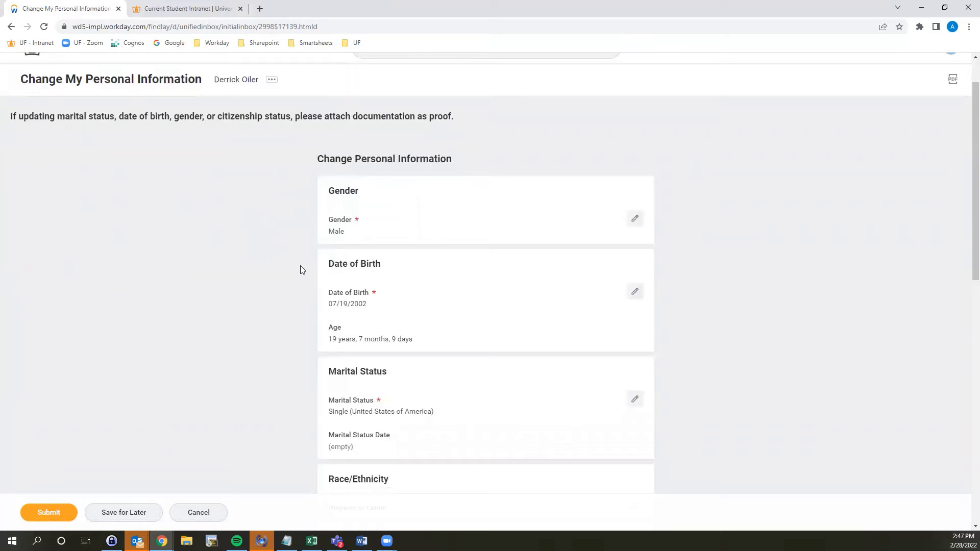
{"action": "scroll", "coordinate": [285, 302], "scroll_direction": "down", "scroll_amount": 2}
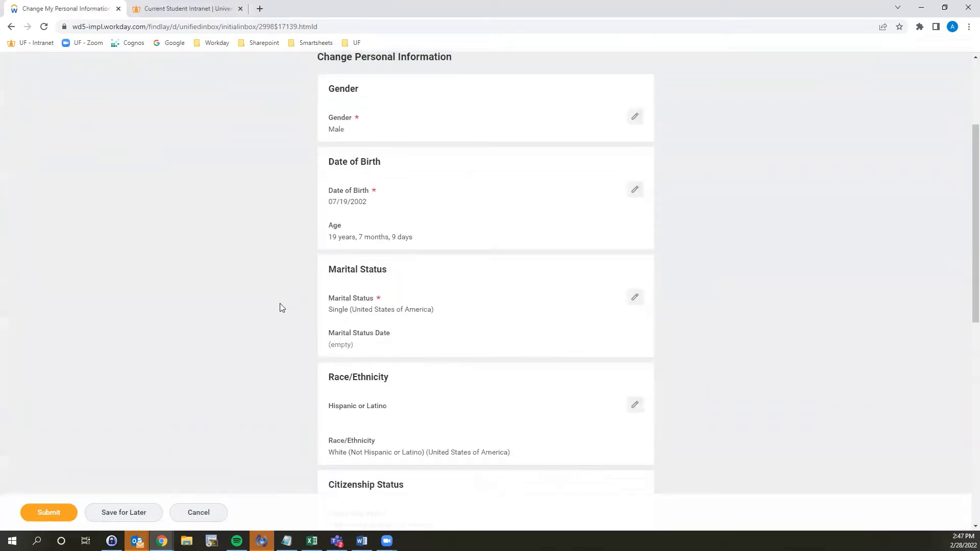
{"action": "scroll", "coordinate": [280, 308], "scroll_direction": "down", "scroll_amount": 2}
{"action": "scroll", "coordinate": [294, 376], "scroll_direction": "down", "scroll_amount": 6}
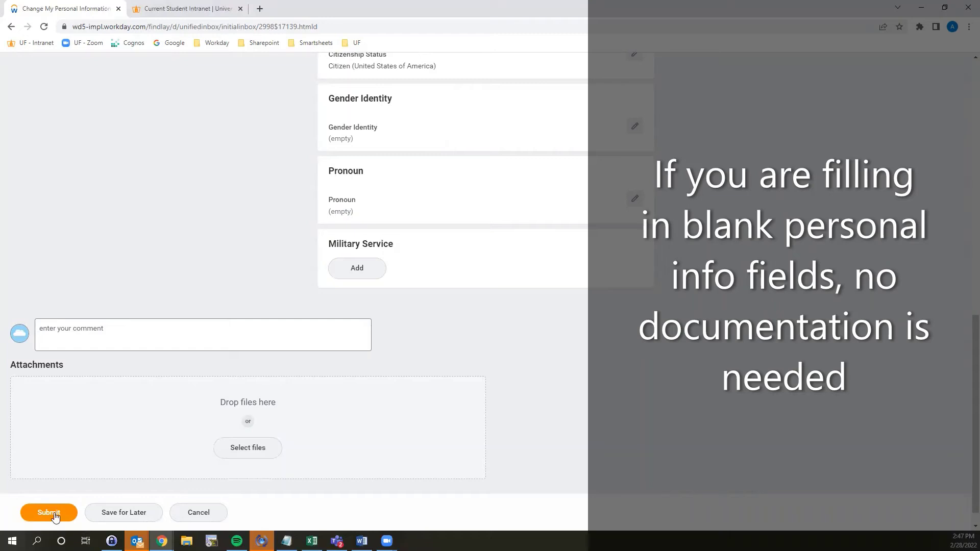
{"action": "left_click", "coordinate": [54, 513]}
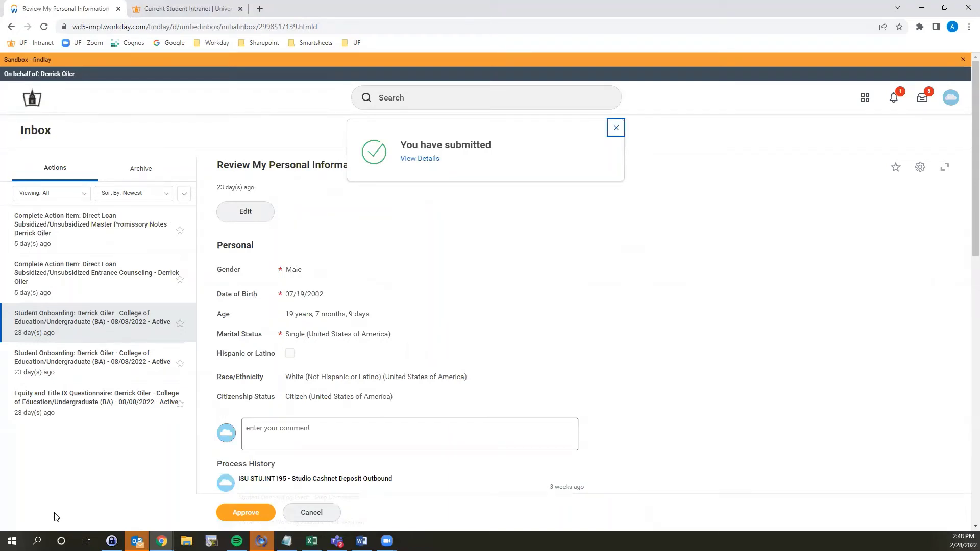
{"action": "left_click", "coordinate": [242, 512]}
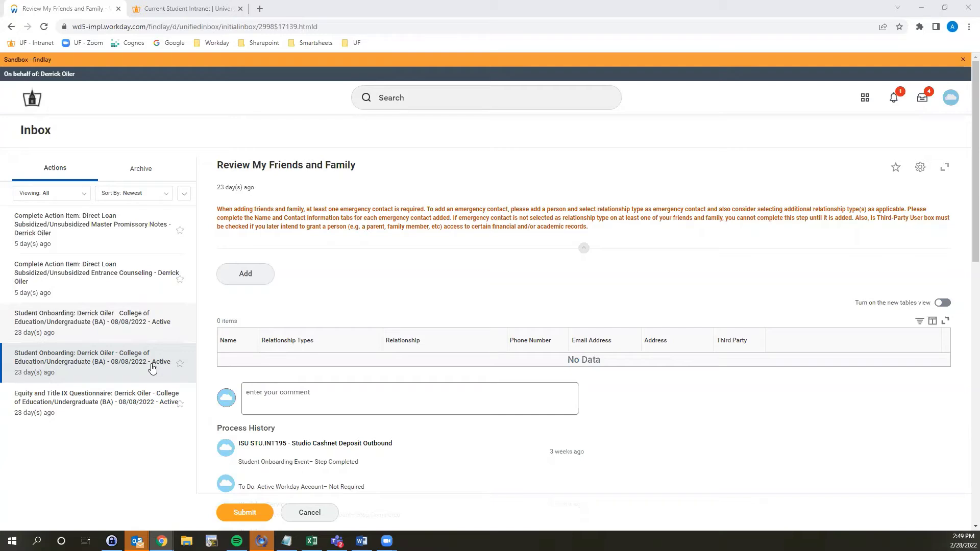
Add a friends and family entry with relationship type Emergency Contact and relationship Mother, and mark the person as a third party user.
{"action": "left_click", "coordinate": [250, 277]}
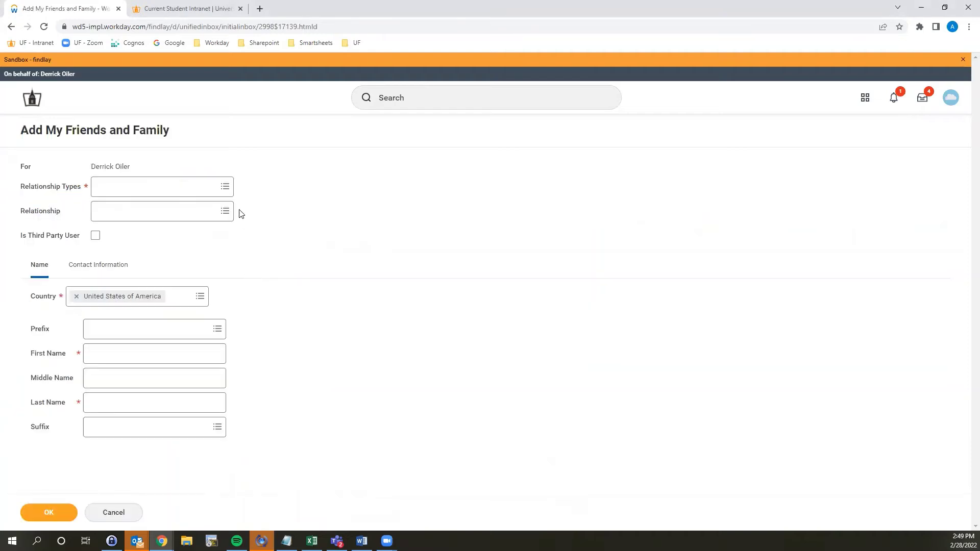
{"action": "left_click", "coordinate": [225, 187]}
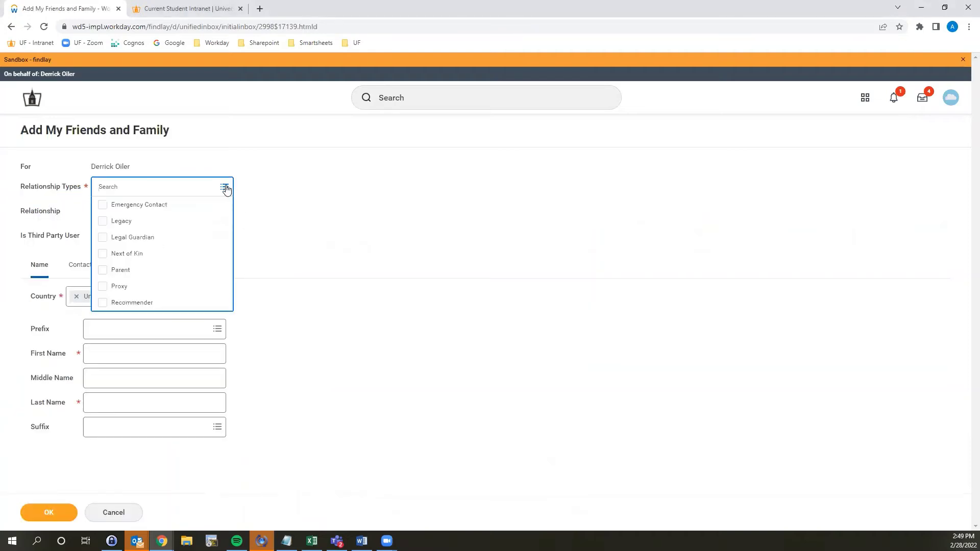
{"action": "left_click", "coordinate": [103, 205]}
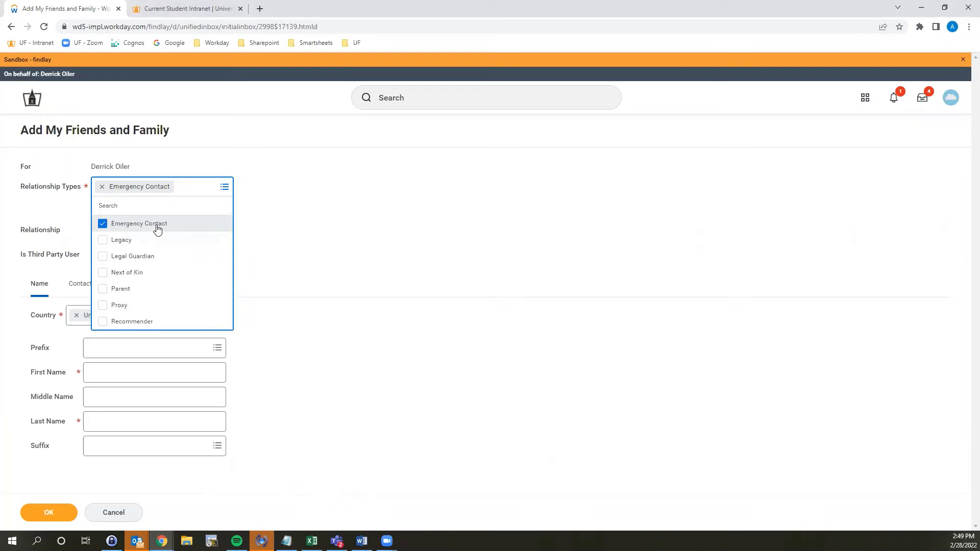
{"action": "left_click", "coordinate": [273, 230]}
{"action": "left_click", "coordinate": [224, 212]}
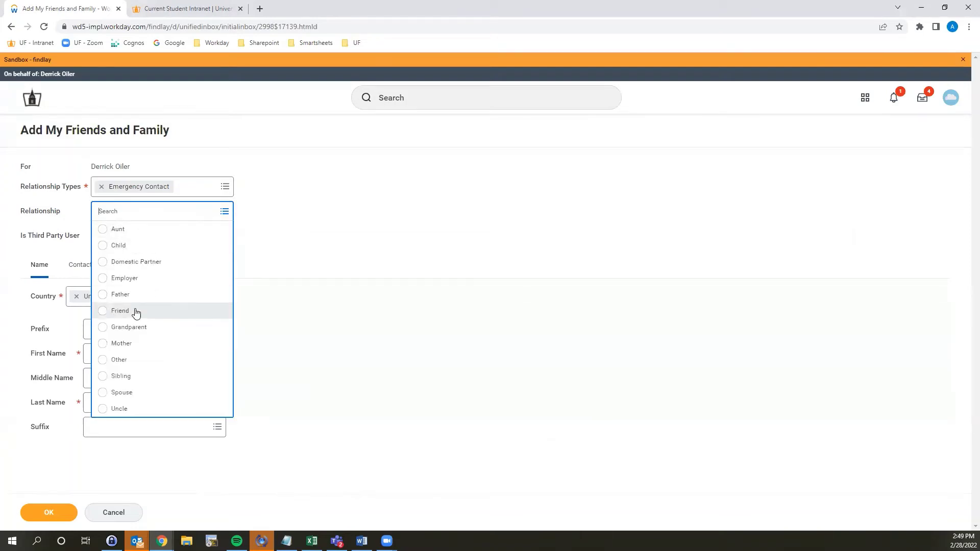
{"action": "left_click", "coordinate": [136, 350]}
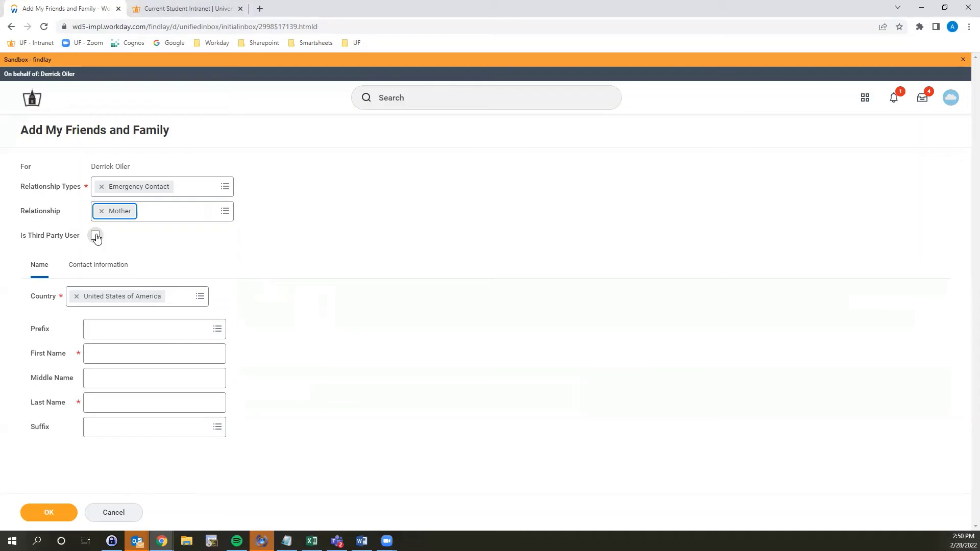
{"action": "left_click", "coordinate": [95, 236]}
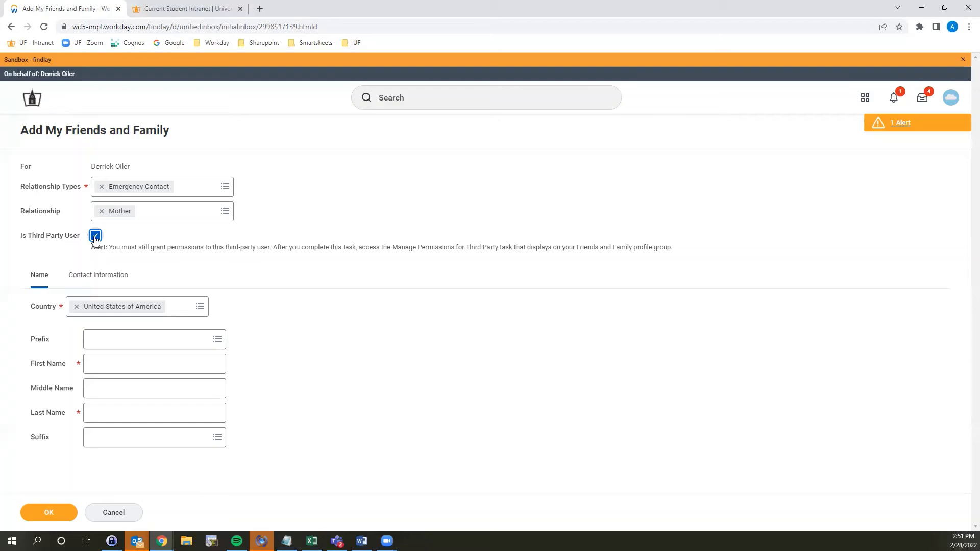
Fill in the emergency contact's first and last name.
{"action": "left_click", "coordinate": [132, 362]}
{"action": "type", "text": "MOM"}
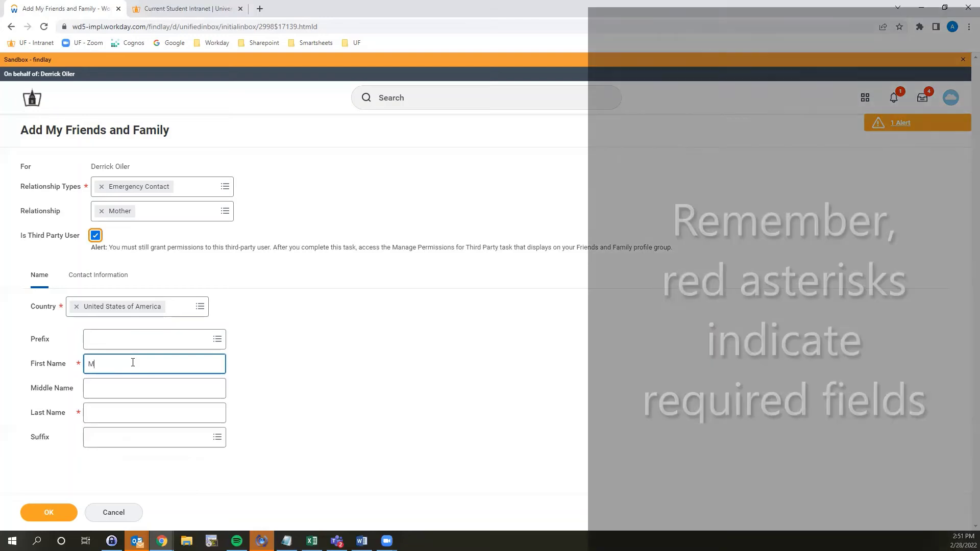
{"action": "key", "text": "Tab"}
{"action": "key", "text": "Tab"}
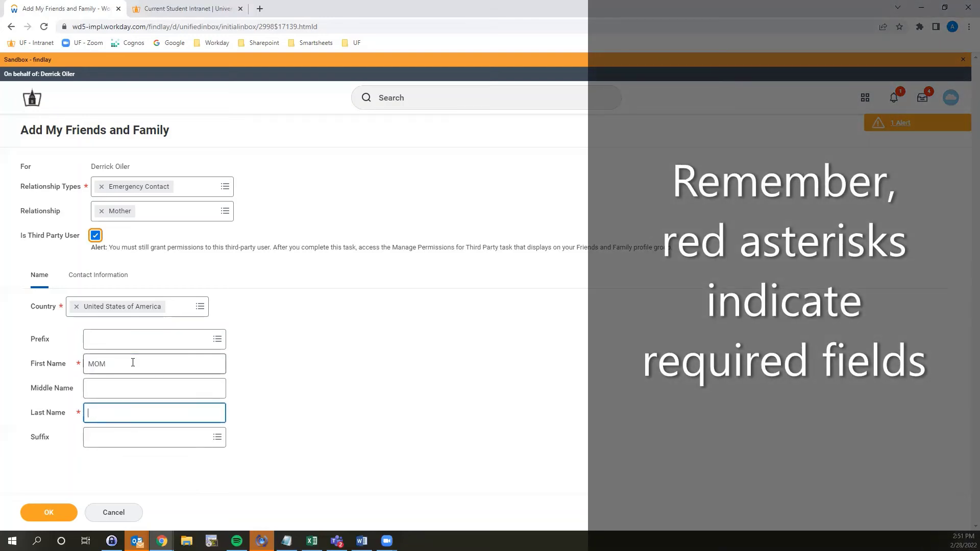
{"action": "type", "text": "OILER"}
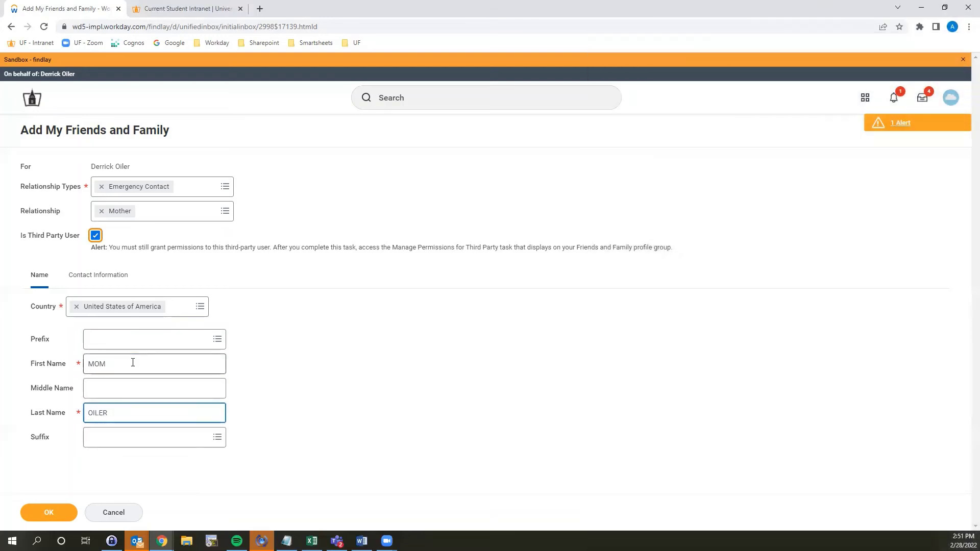
Complete the emergency contact's phone, address and email information, save the entry and submit the Review My Friends and Family task.
{"action": "left_click", "coordinate": [106, 275]}
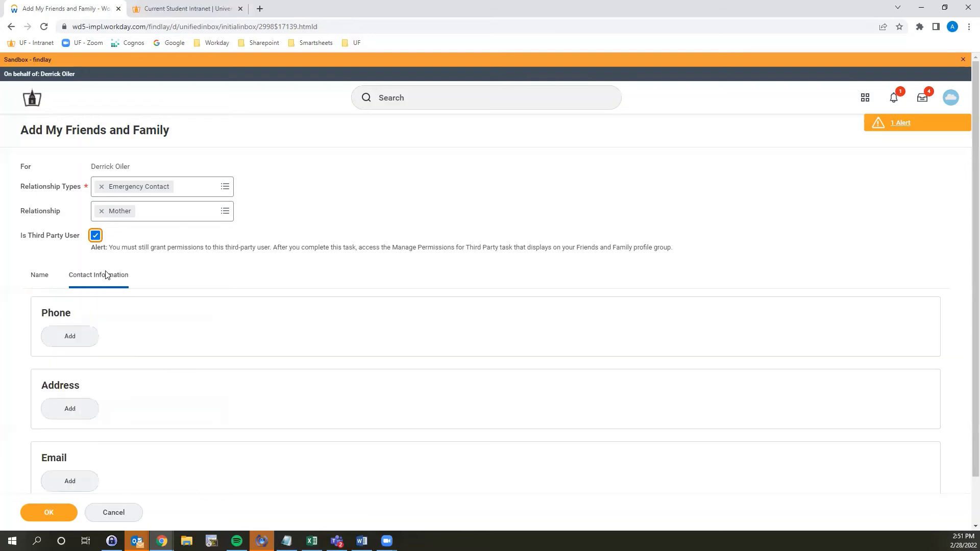
{"action": "left_click", "coordinate": [76, 343]}
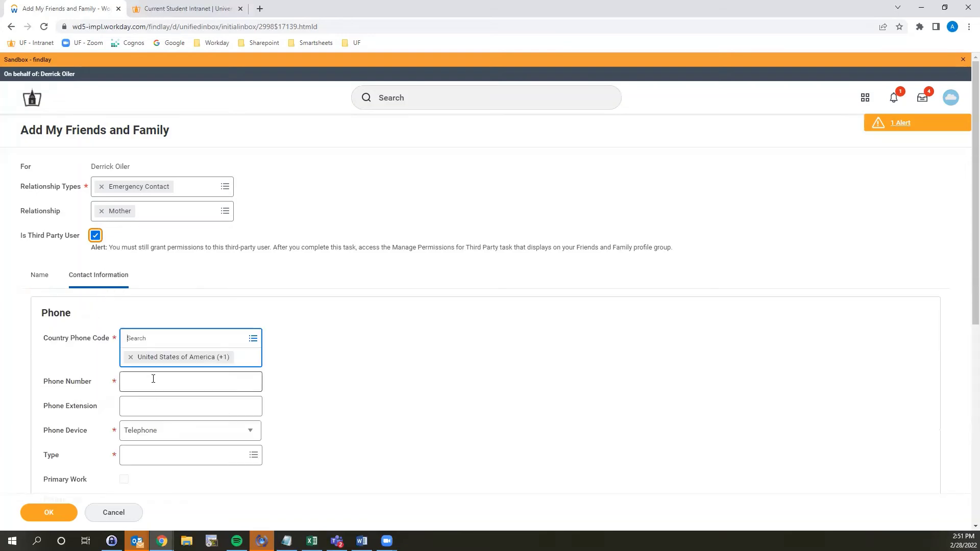
{"action": "scroll", "coordinate": [153, 378], "scroll_direction": "down", "scroll_amount": 15}
{"action": "left_click", "coordinate": [41, 509]}
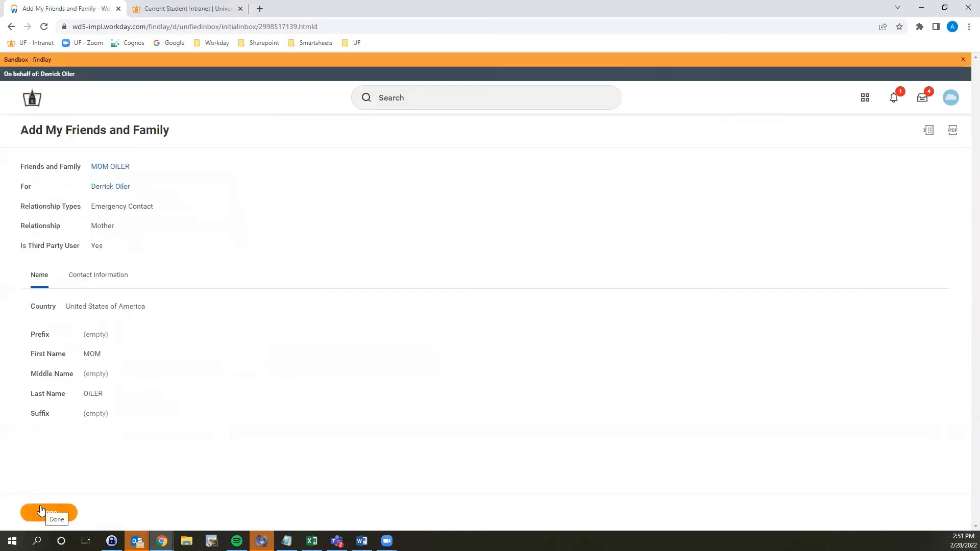
{"action": "left_click", "coordinate": [44, 514]}
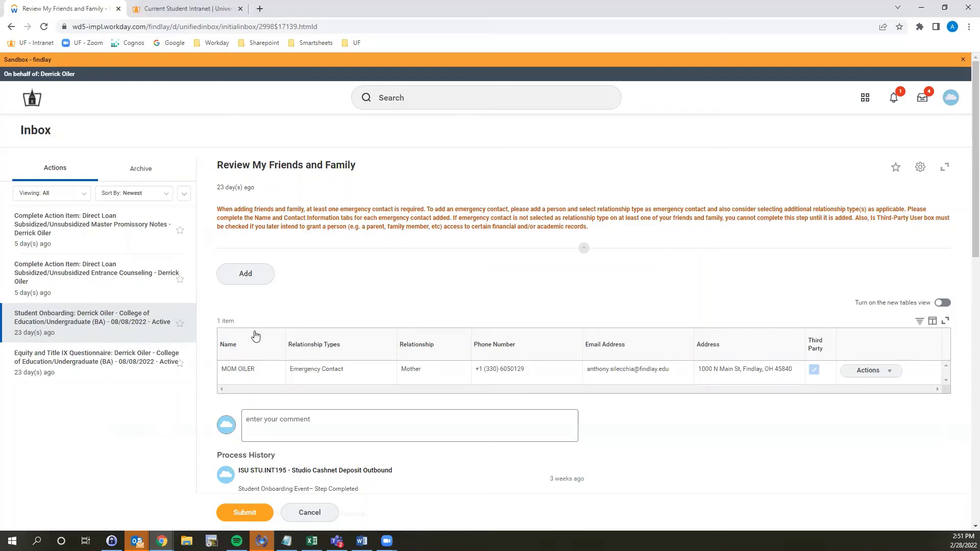
{"action": "left_click", "coordinate": [244, 512]}
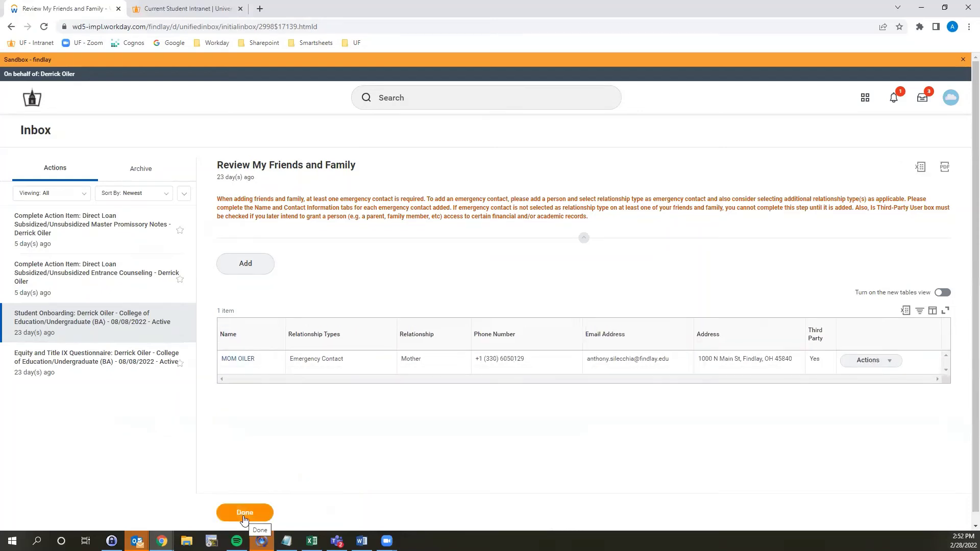
Answer No to all three questions of the Equity and Title IX questionnaire and submit it.
{"action": "left_click", "coordinate": [134, 363]}
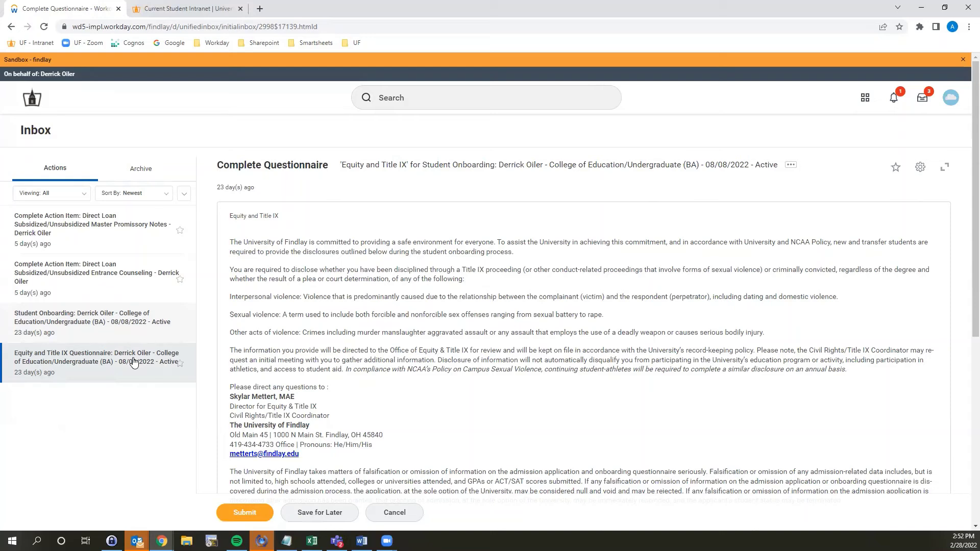
{"action": "scroll", "coordinate": [390, 307], "scroll_direction": "down", "scroll_amount": 5}
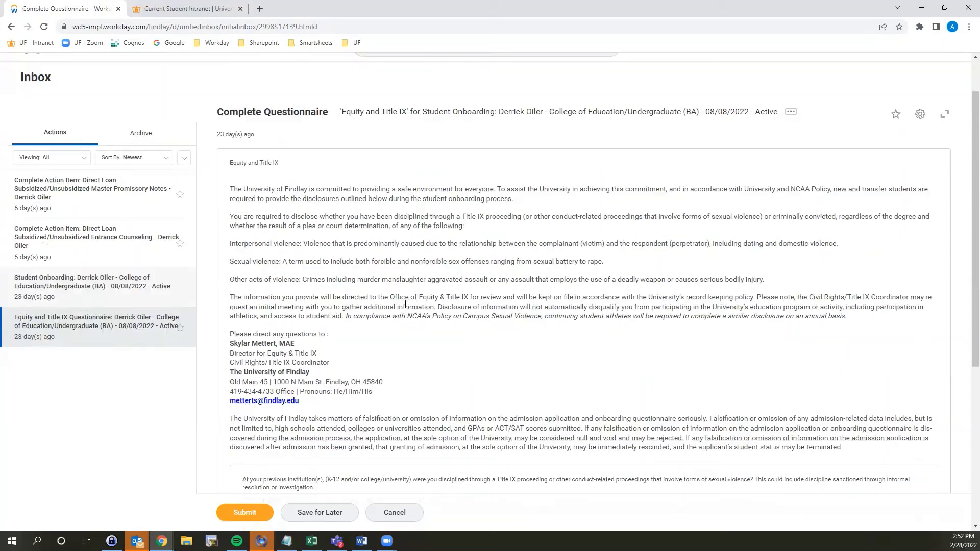
{"action": "scroll", "coordinate": [306, 275], "scroll_direction": "down", "scroll_amount": 1}
{"action": "left_click", "coordinate": [253, 261]}
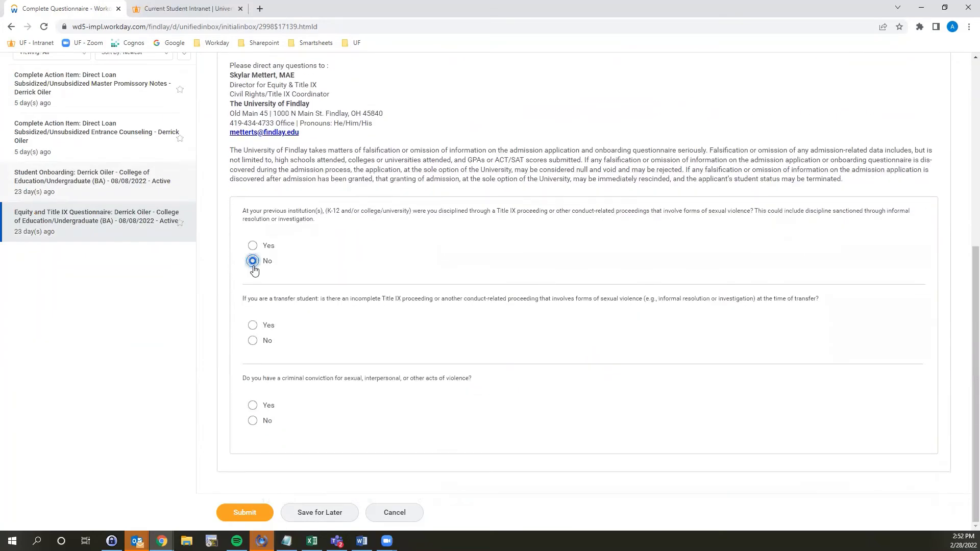
{"action": "left_click", "coordinate": [253, 341]}
{"action": "left_click", "coordinate": [252, 421]}
{"action": "left_click", "coordinate": [261, 515]}
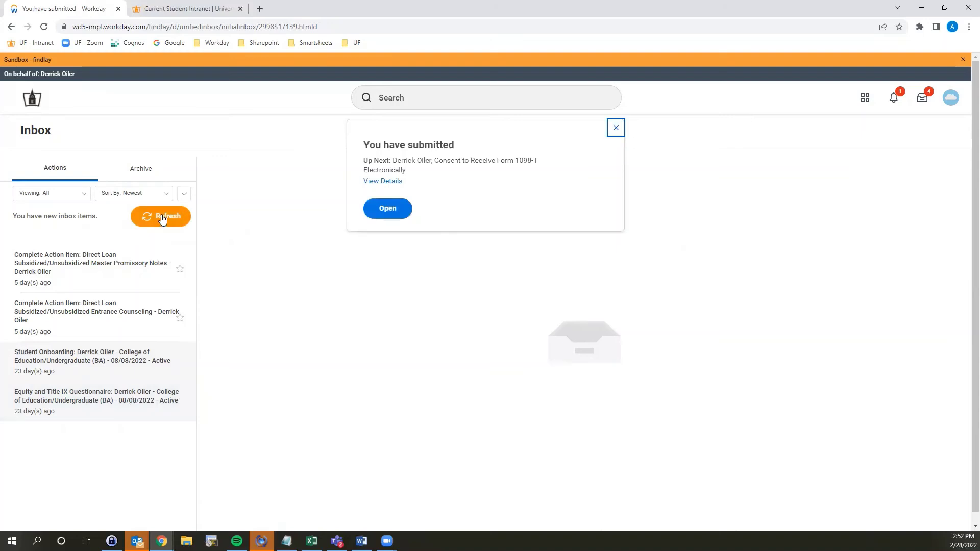
Refresh the inbox and open the third-party permissions form for the mother at The University of Findlay.
{"action": "left_click", "coordinate": [162, 219]}
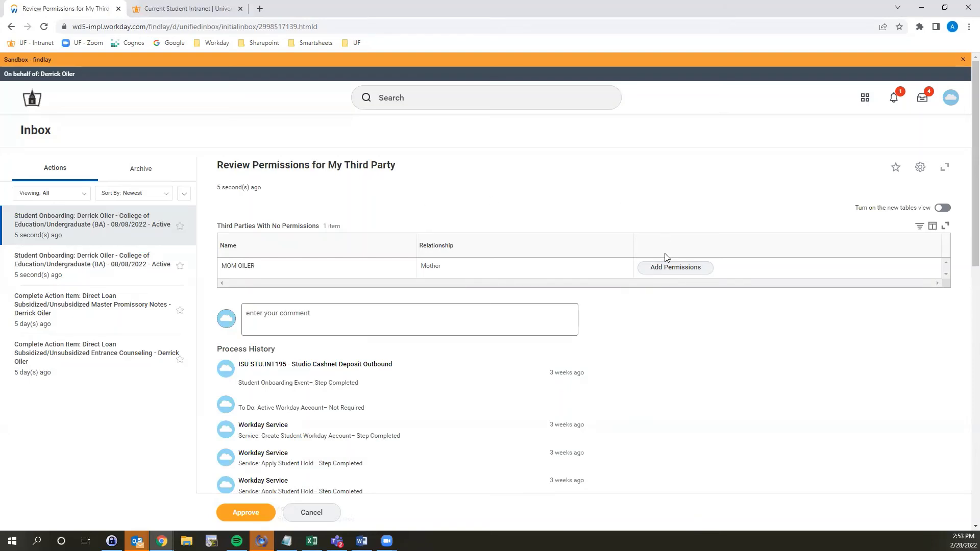
{"action": "left_click", "coordinate": [673, 271]}
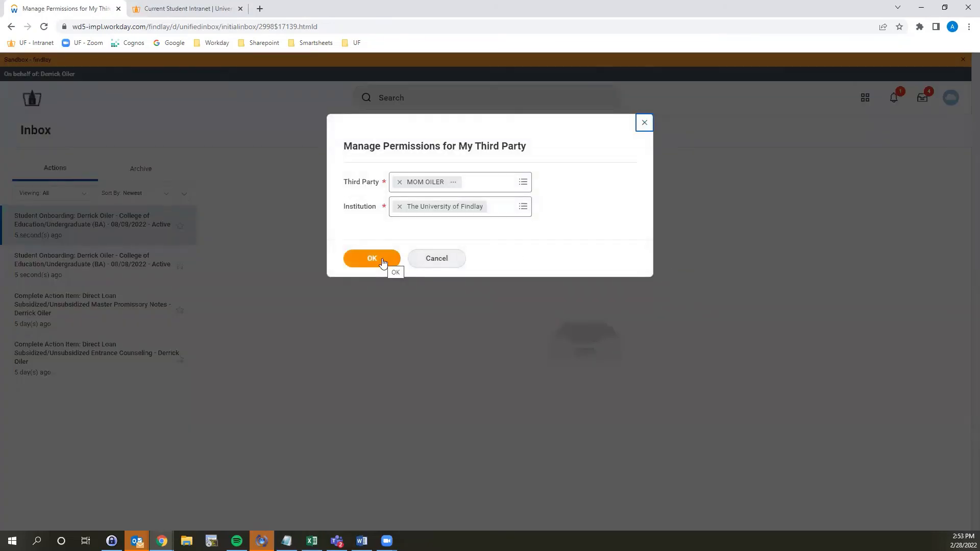
{"action": "left_click", "coordinate": [362, 259]}
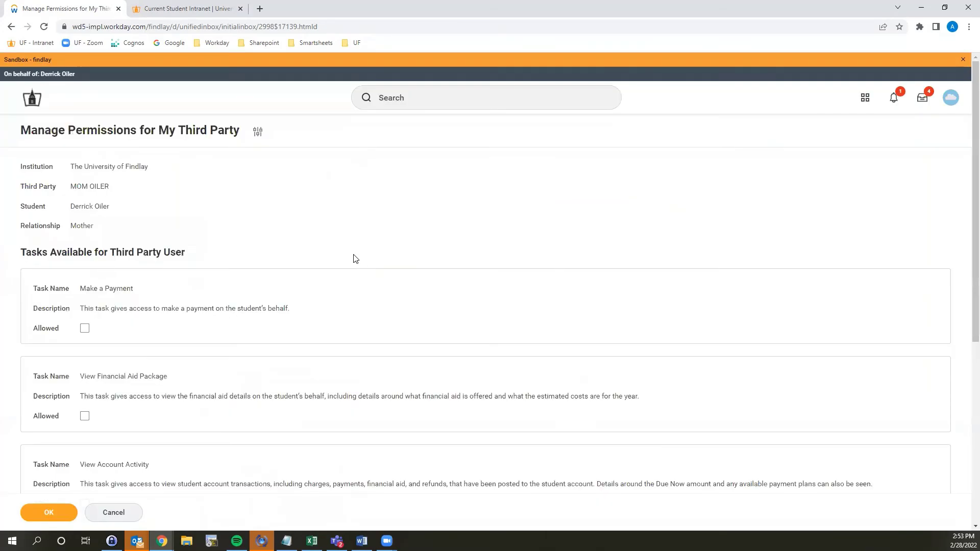
Allow payments and viewing of the financial aid package, account activity, student statement without courses, current classes and grades, and confirm the permissions.
{"action": "scroll", "coordinate": [353, 258], "scroll_direction": "down", "scroll_amount": 3}
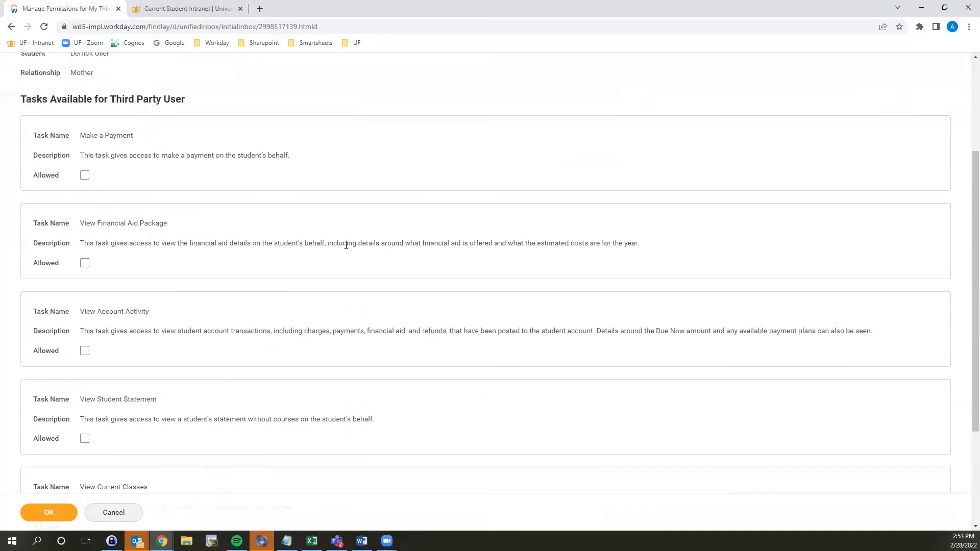
{"action": "scroll", "coordinate": [285, 178], "scroll_direction": "up", "scroll_amount": 1}
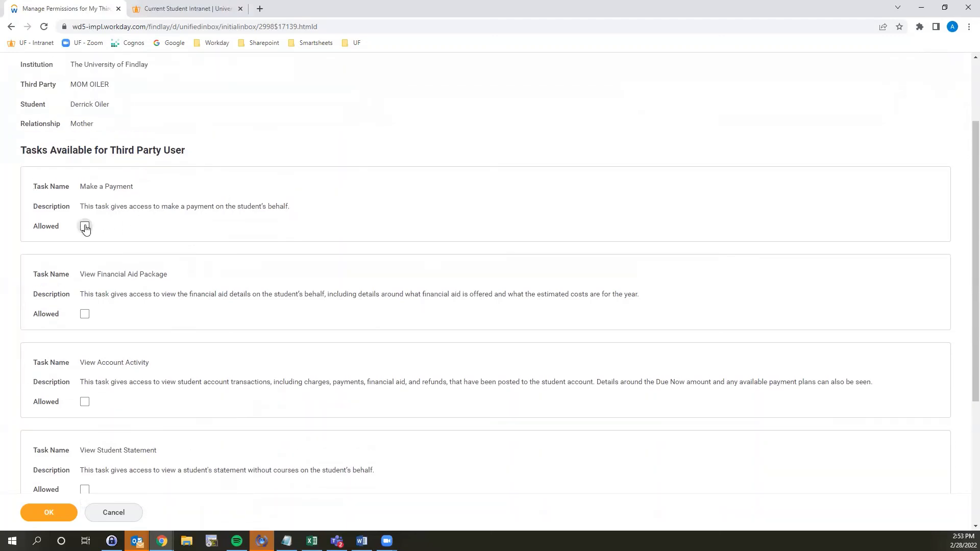
{"action": "left_click", "coordinate": [85, 226]}
{"action": "left_click", "coordinate": [85, 314]}
{"action": "scroll", "coordinate": [85, 311], "scroll_direction": "down", "scroll_amount": 2}
{"action": "left_click", "coordinate": [84, 300]}
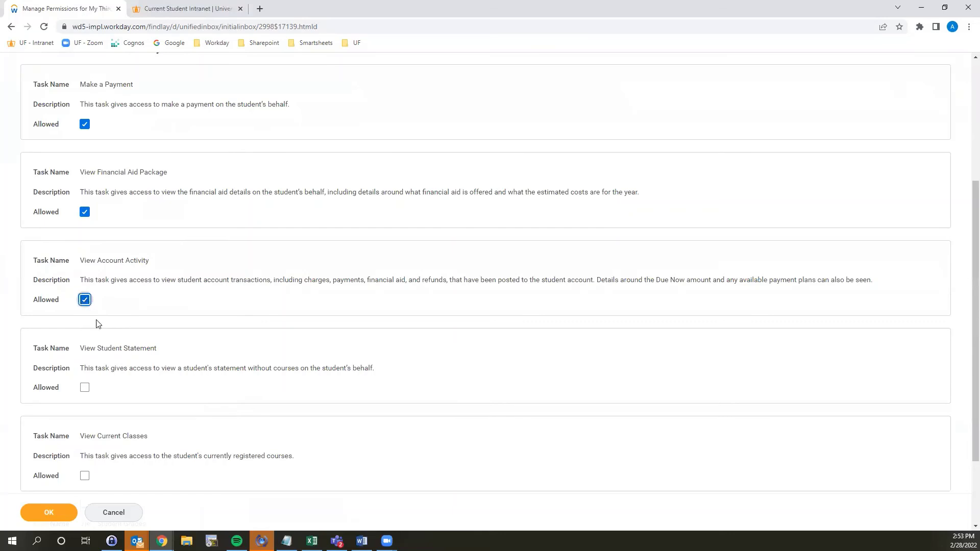
{"action": "left_click", "coordinate": [85, 387]}
{"action": "scroll", "coordinate": [104, 387], "scroll_direction": "down", "scroll_amount": 2}
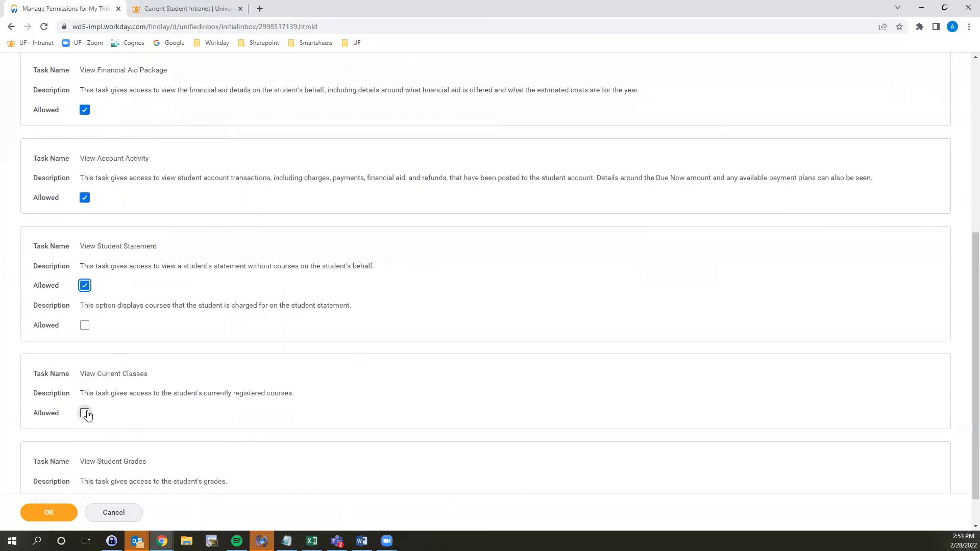
{"action": "left_click", "coordinate": [85, 412]}
{"action": "scroll", "coordinate": [118, 401], "scroll_direction": "down", "scroll_amount": 1}
{"action": "left_click", "coordinate": [86, 463]}
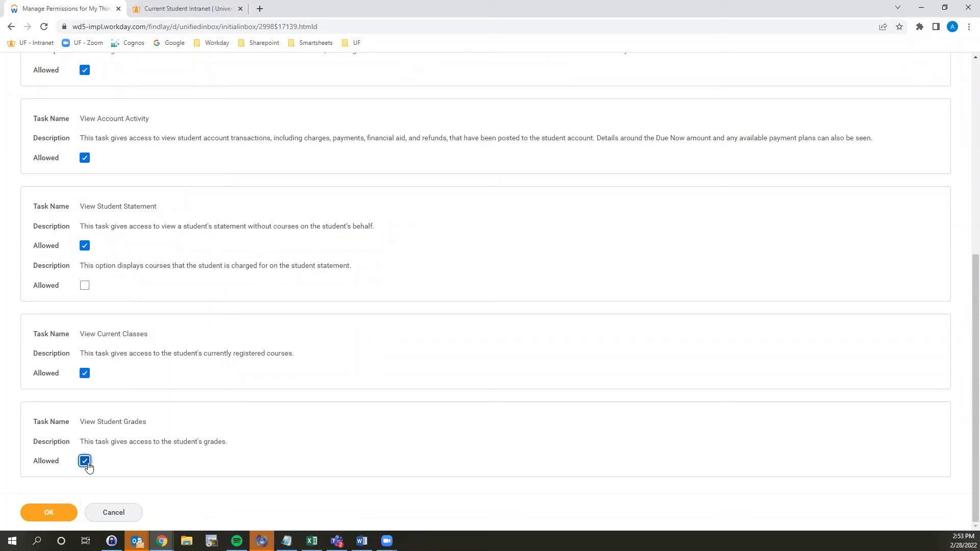
{"action": "left_click", "coordinate": [54, 513]}
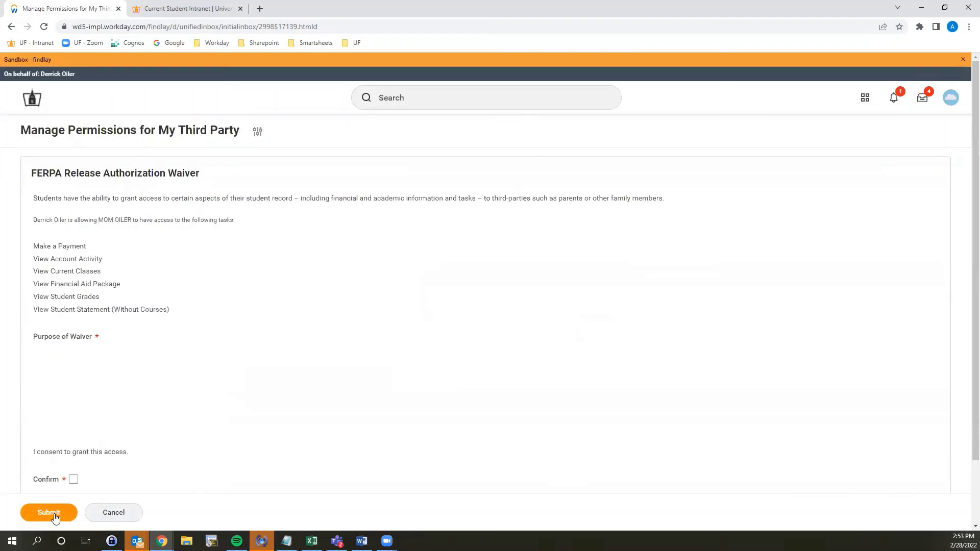
Enter "This is my parent" as the FERPA waiver purpose, confirm consent and submit, and approve the Review Permissions for My Third Party task.
{"action": "left_click", "coordinate": [155, 358]}
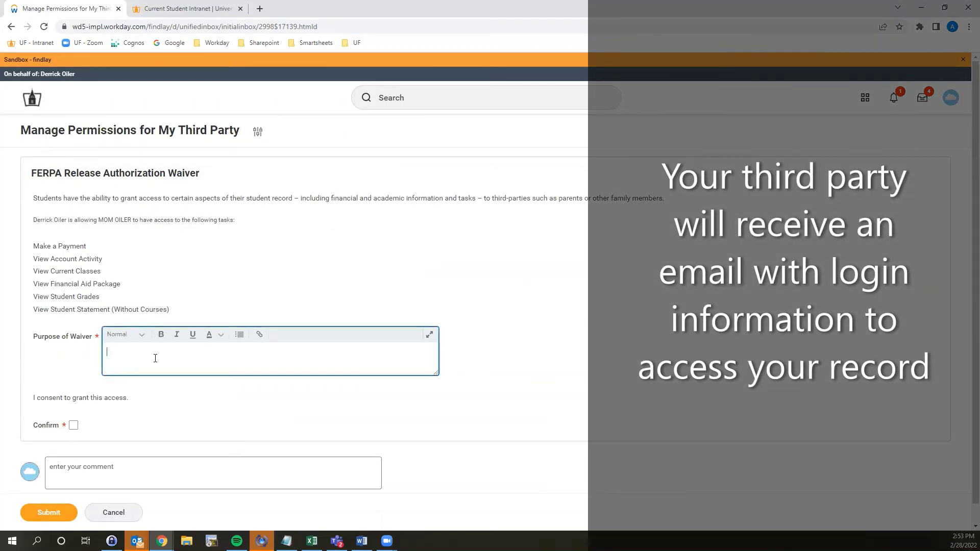
{"action": "type", "text": "This is my parent"}
{"action": "left_click", "coordinate": [73, 425]}
{"action": "left_click", "coordinate": [50, 510]}
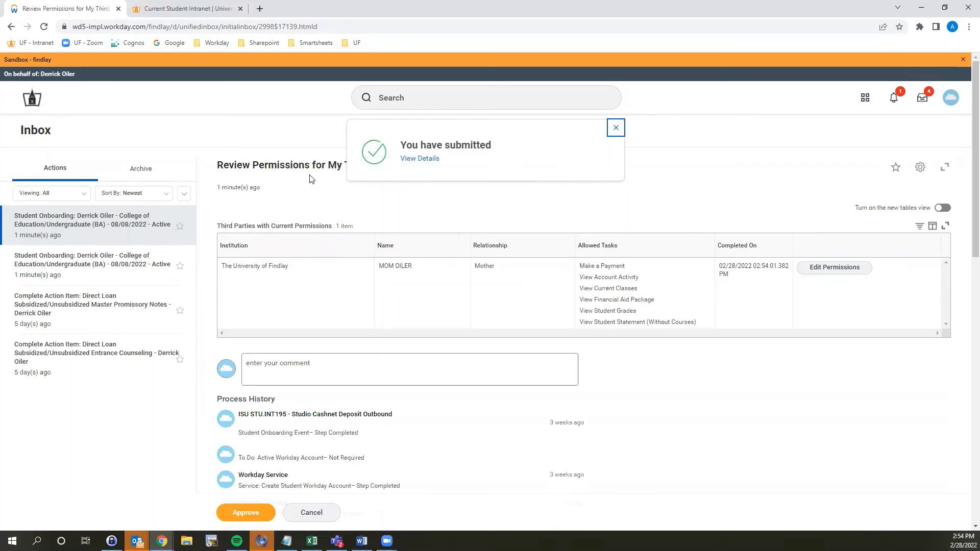
{"action": "left_click", "coordinate": [245, 513]}
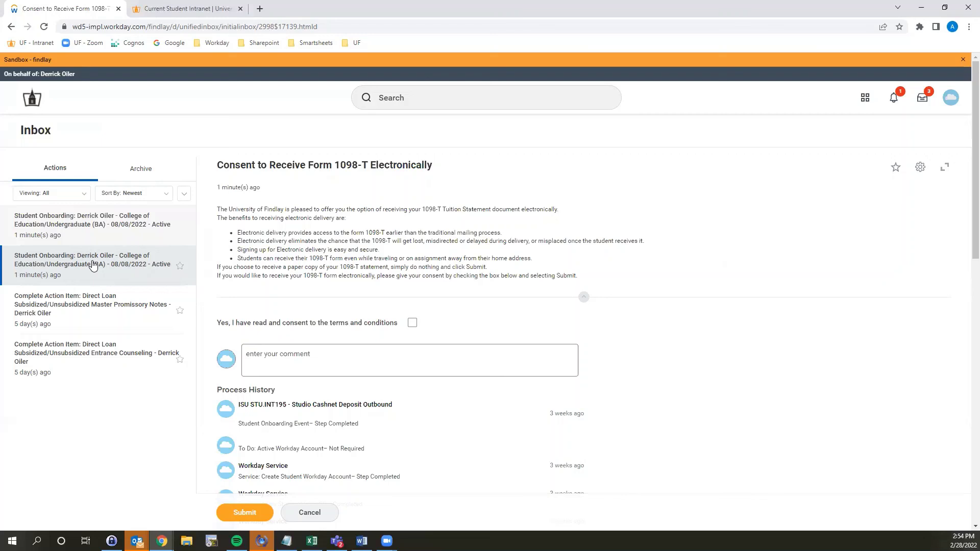
Consent to receiving Form 1098-T electronically and submit it, and submit the Manage Third Party Access to-do.
{"action": "left_click", "coordinate": [412, 323]}
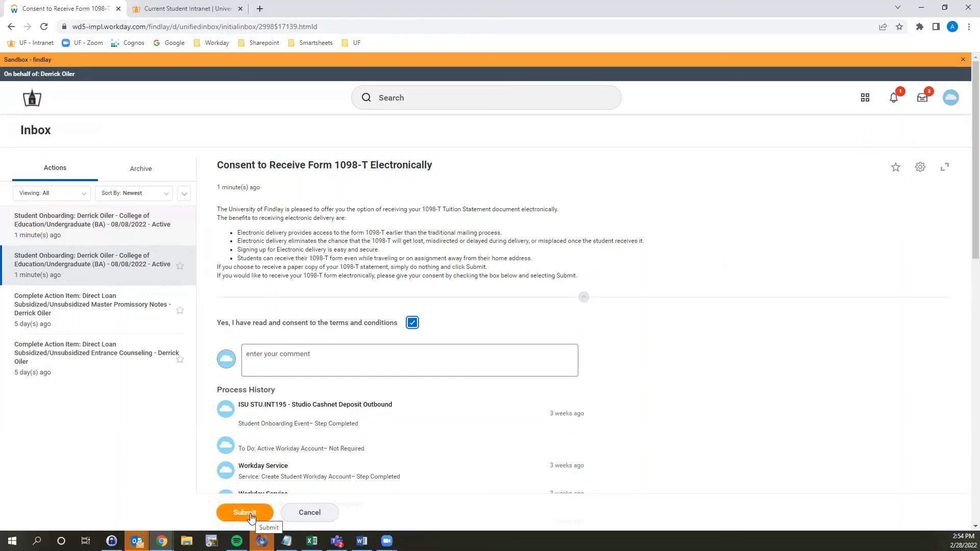
{"action": "left_click", "coordinate": [245, 512]}
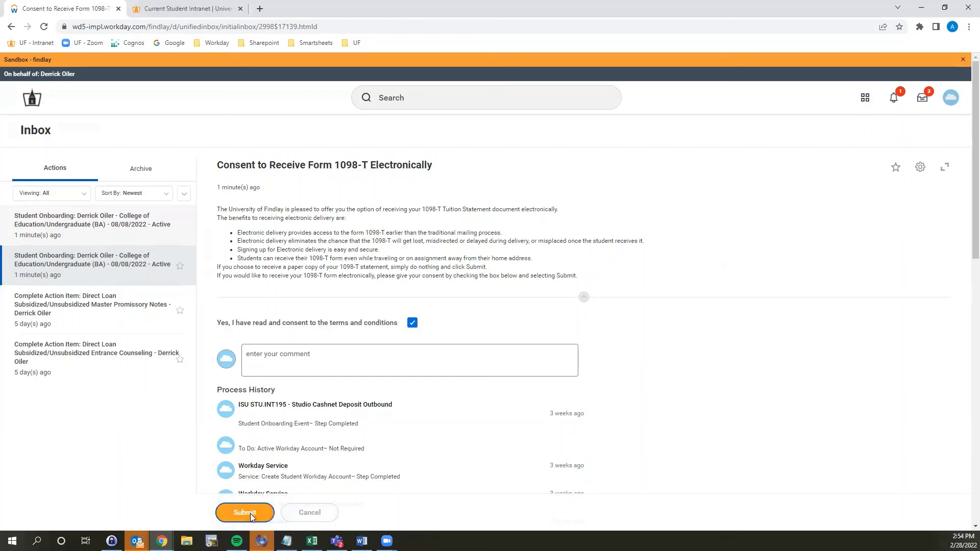
{"action": "left_click", "coordinate": [164, 216]}
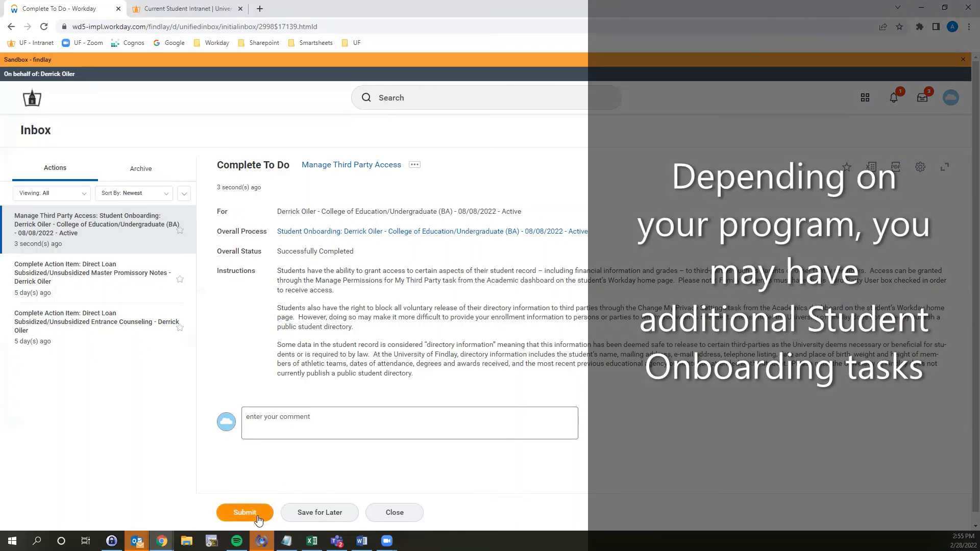
{"action": "left_click", "coordinate": [255, 514]}
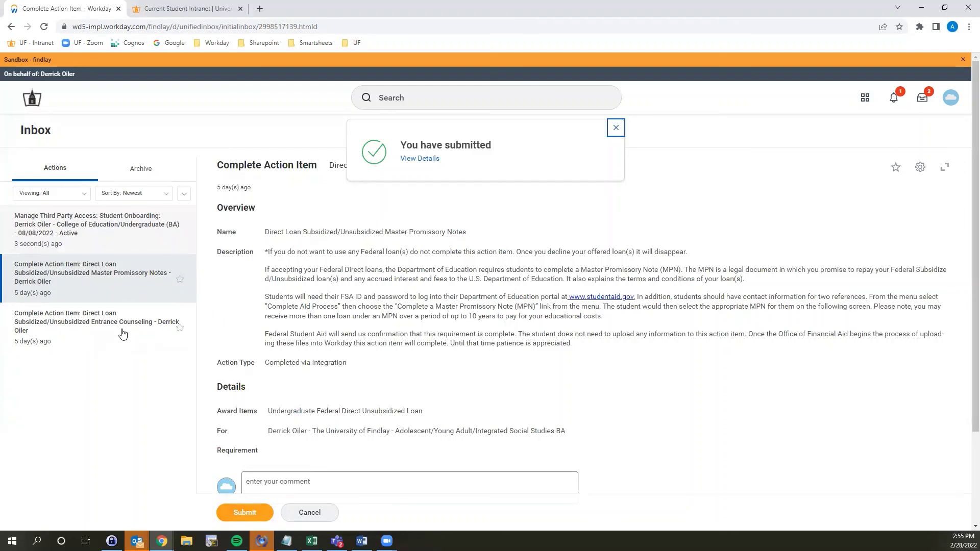
Reload the inbox and open the Academics application from the home page.
{"action": "left_click", "coordinate": [42, 29]}
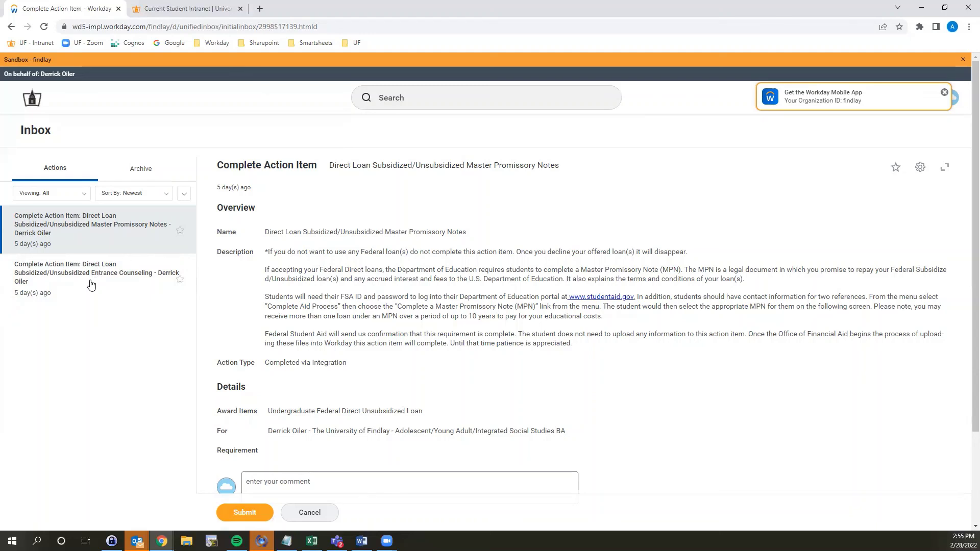
{"action": "left_click", "coordinate": [31, 99]}
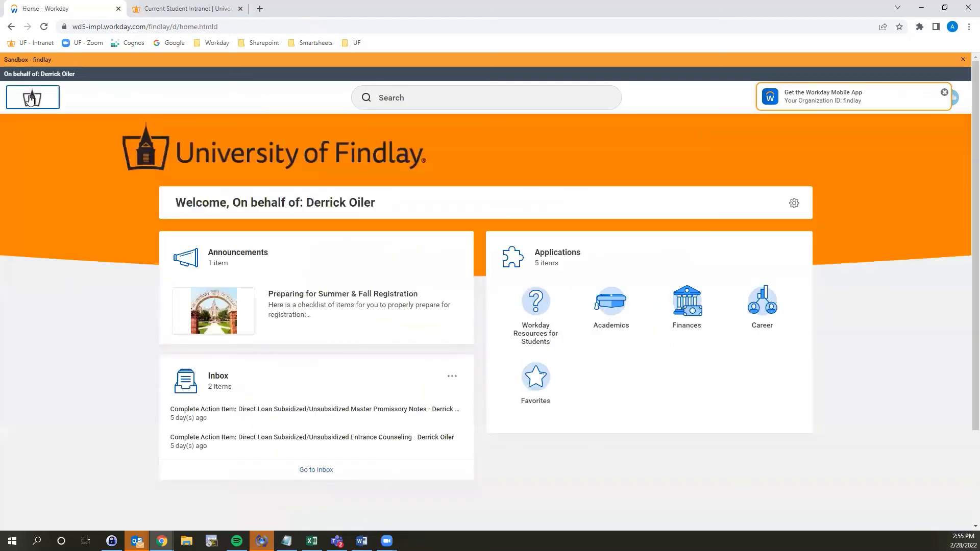
{"action": "left_click", "coordinate": [614, 304]}
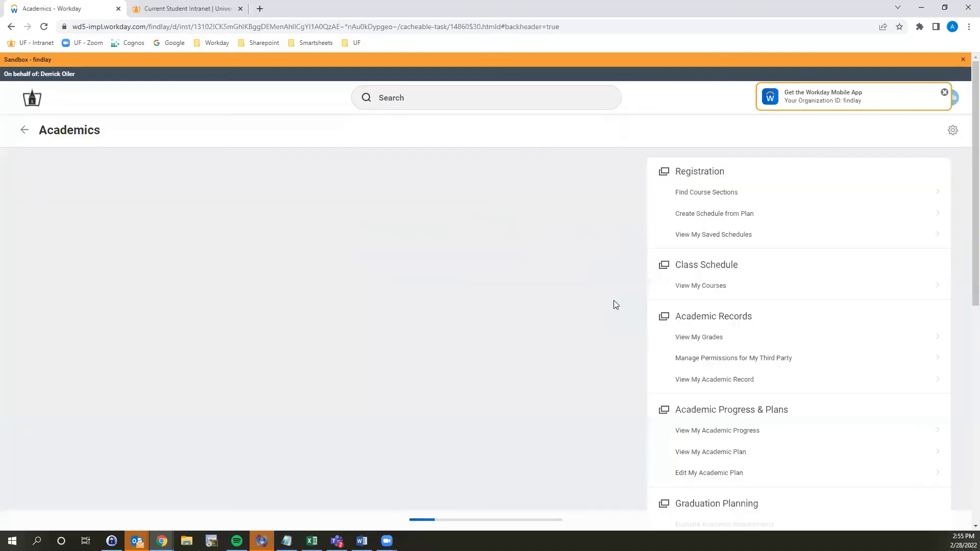